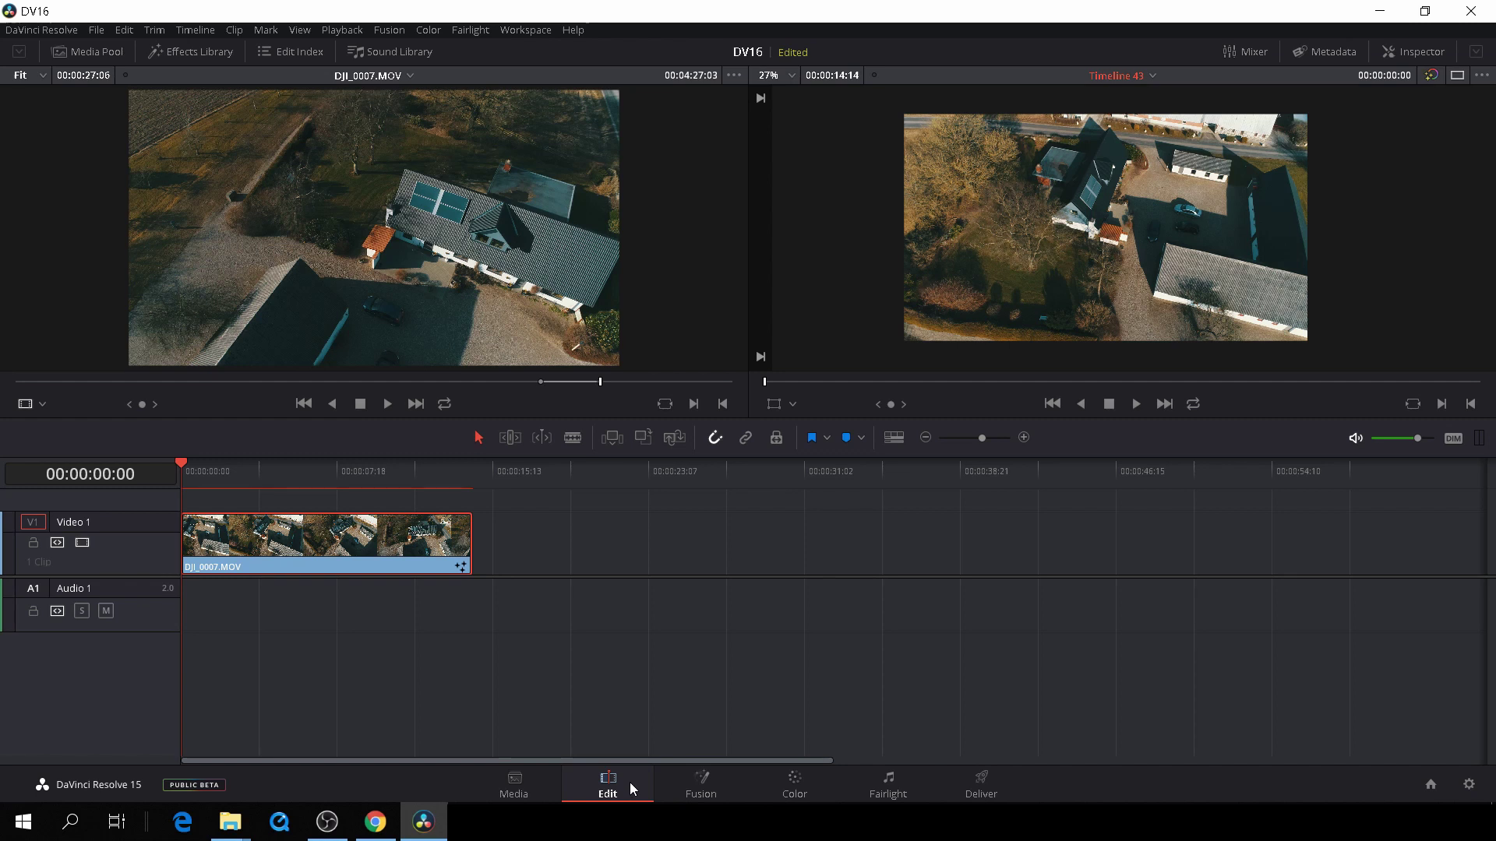
Step: Convert the drone clip into a new Fusion clip and open it on the Fusion page
right_click(266, 549)
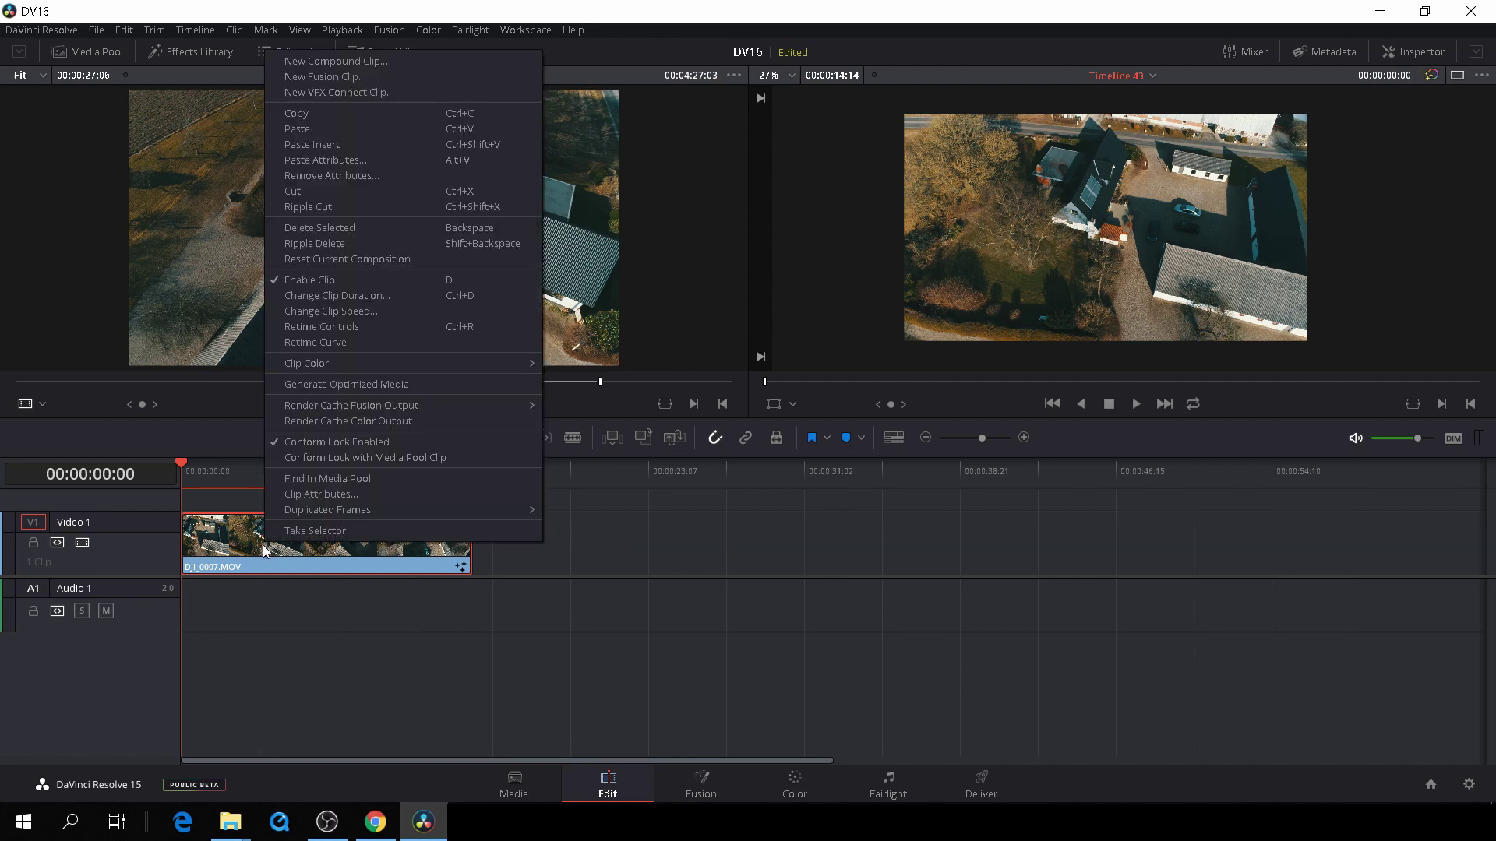
left_click(302, 77)
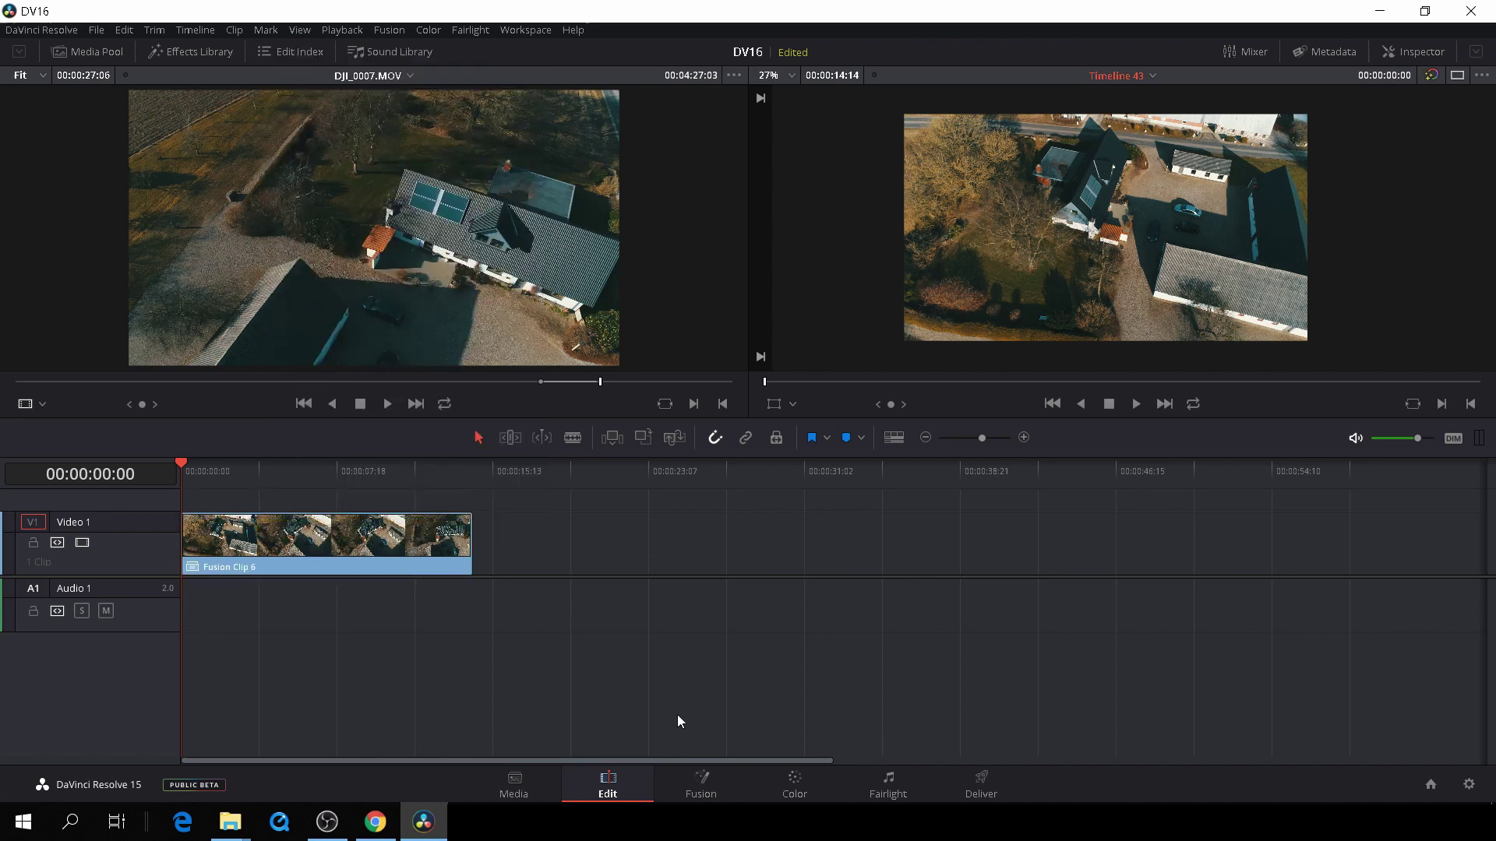
left_click(706, 785)
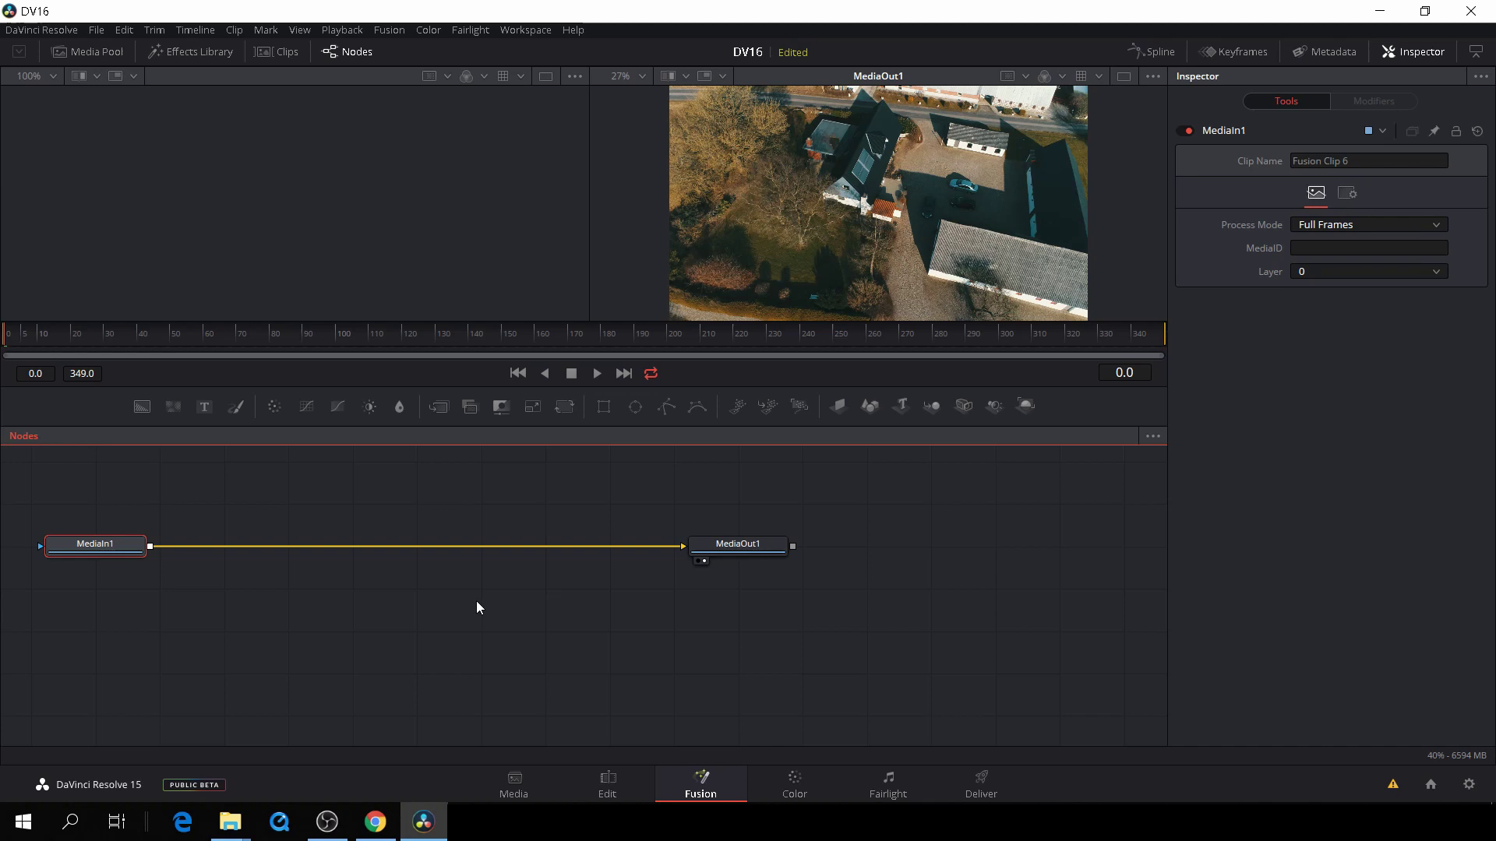
Step: Add a Planar Tracker node and place it between MediaIn1 and MediaOut1
key("shift+space")
type("Planar Tracker")
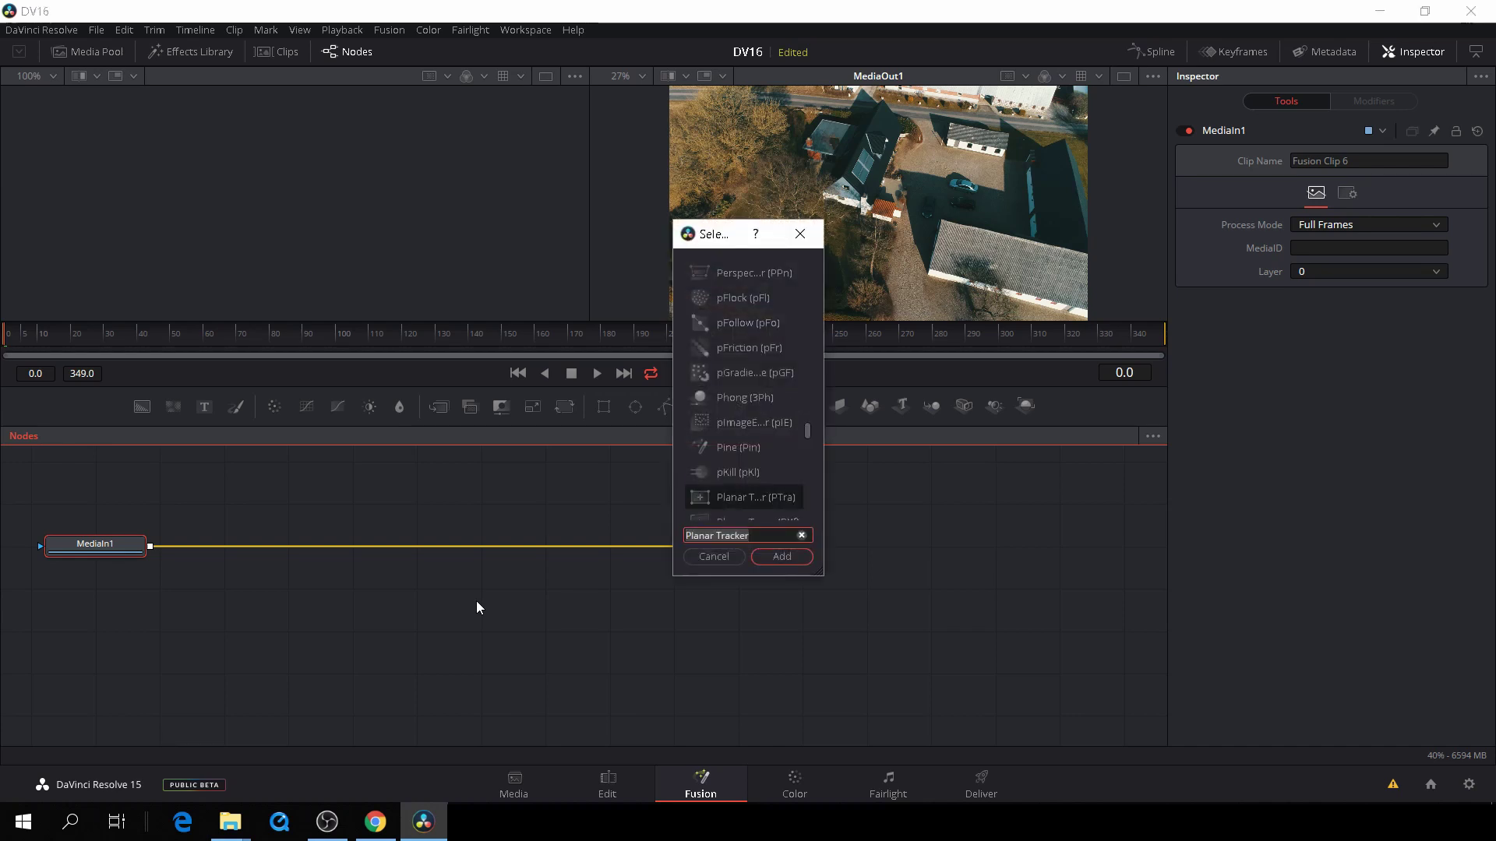
left_click(783, 556)
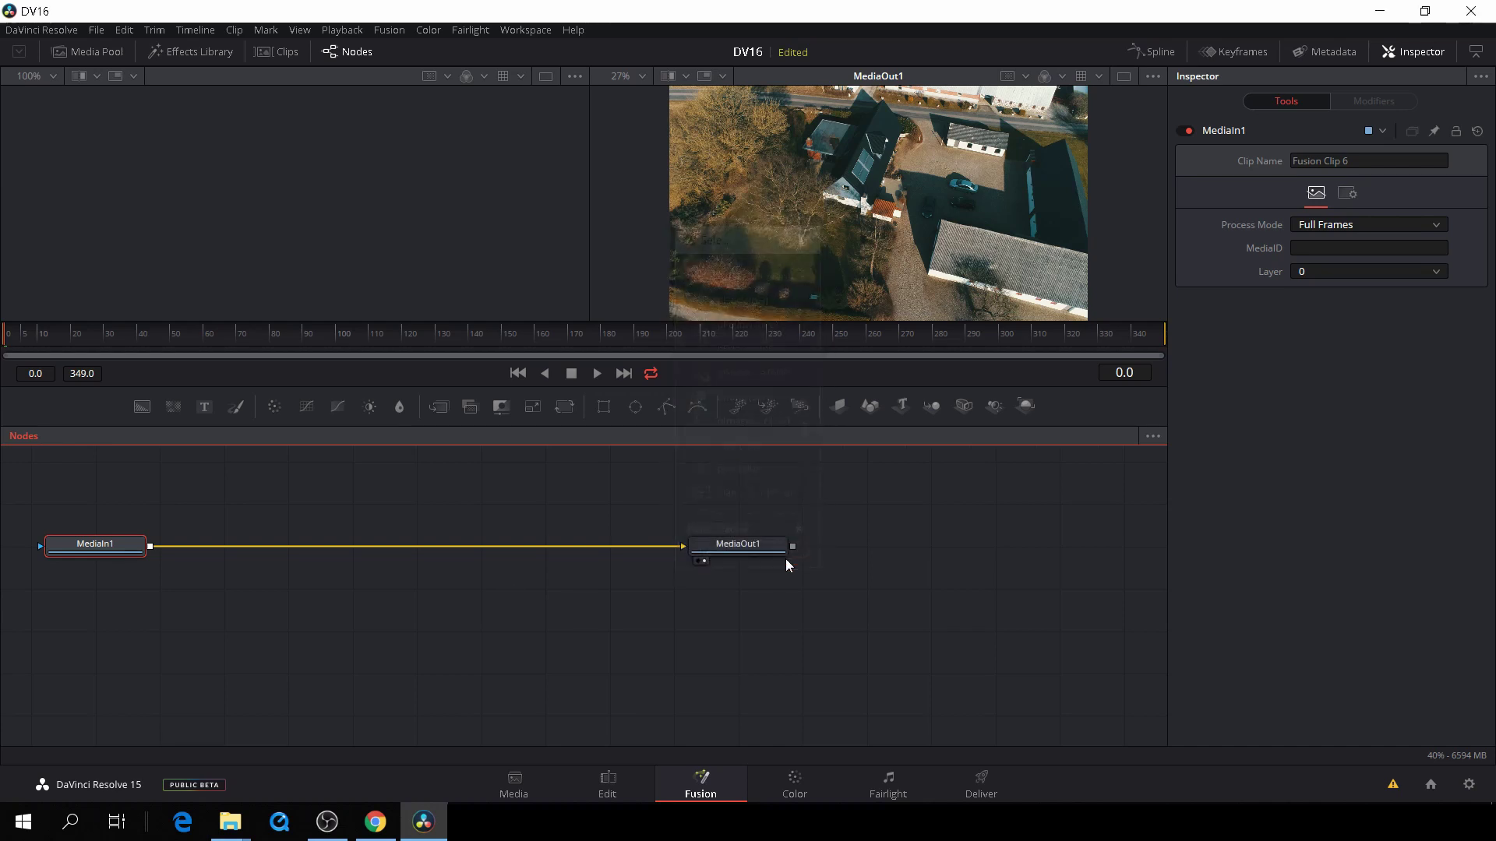
left_click_drag(221, 542, 352, 550)
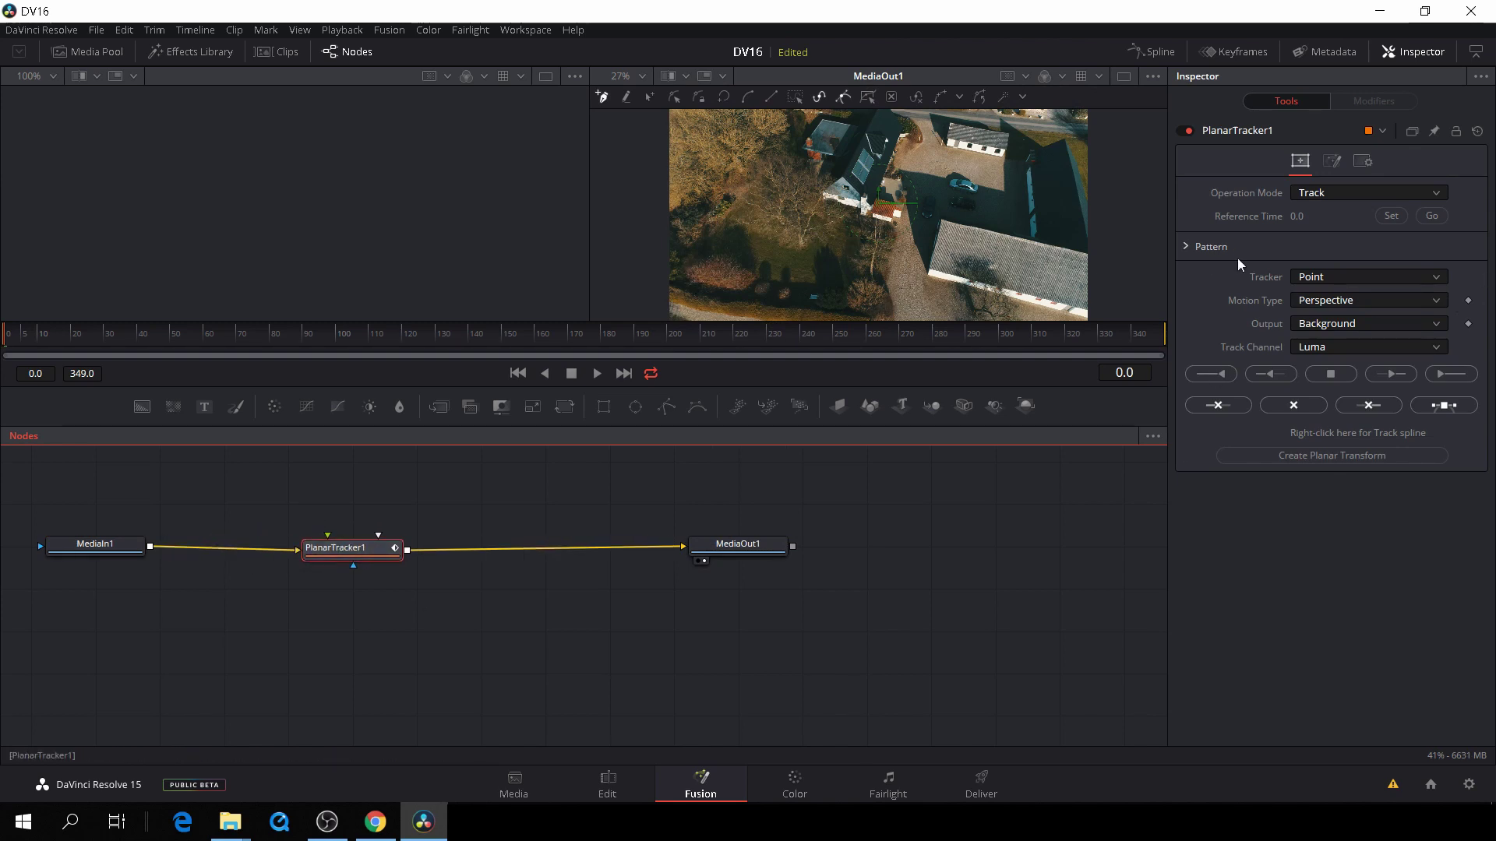
Step: Set PlanarTracker1 to Hybrid Point/Area and outline the roof region to track
left_click(1330, 278)
left_click(1339, 309)
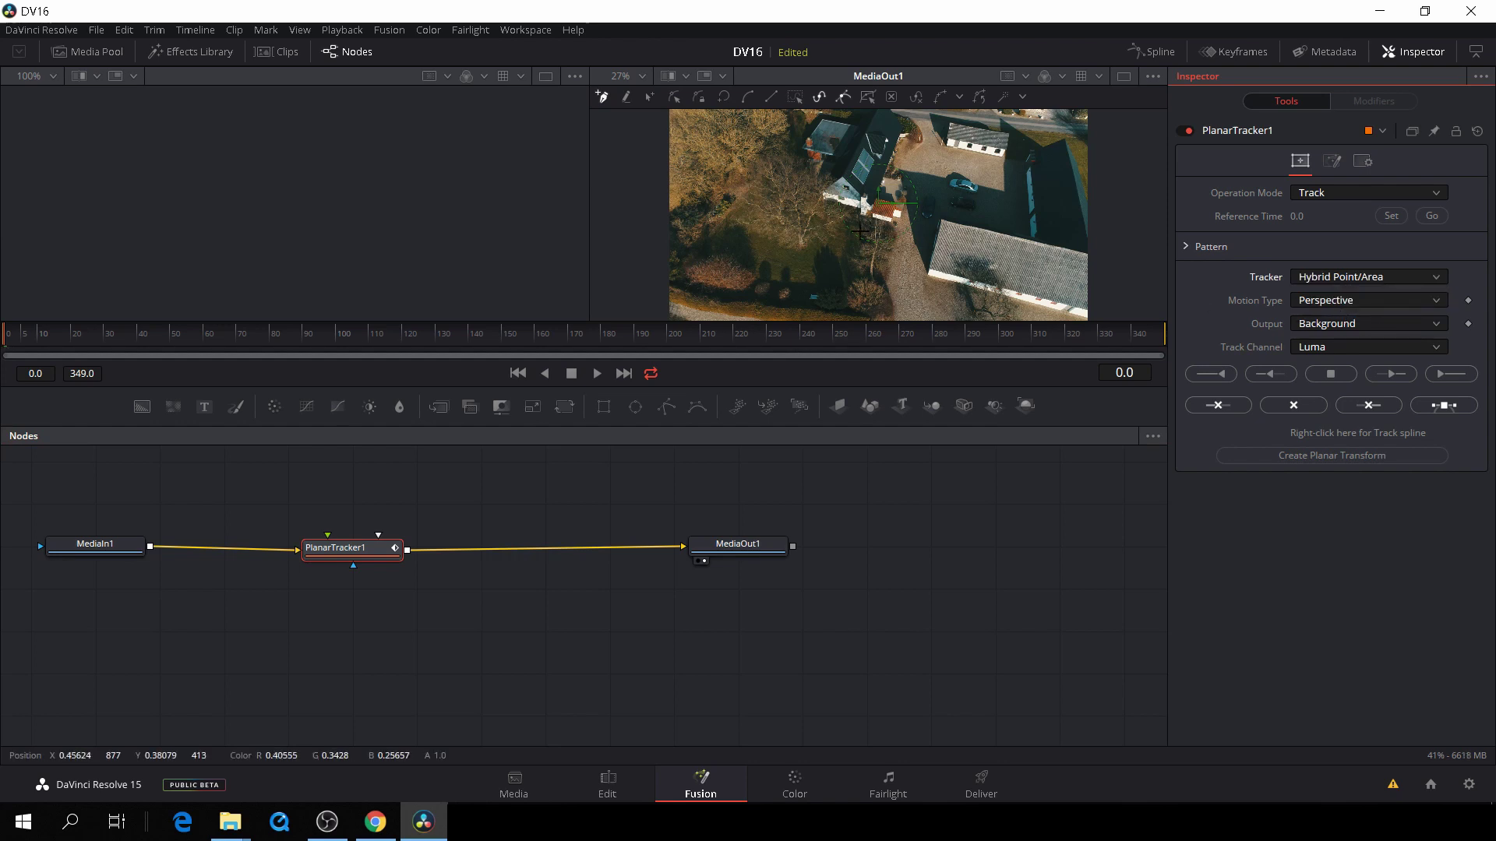
scroll(860, 231, "up", 5)
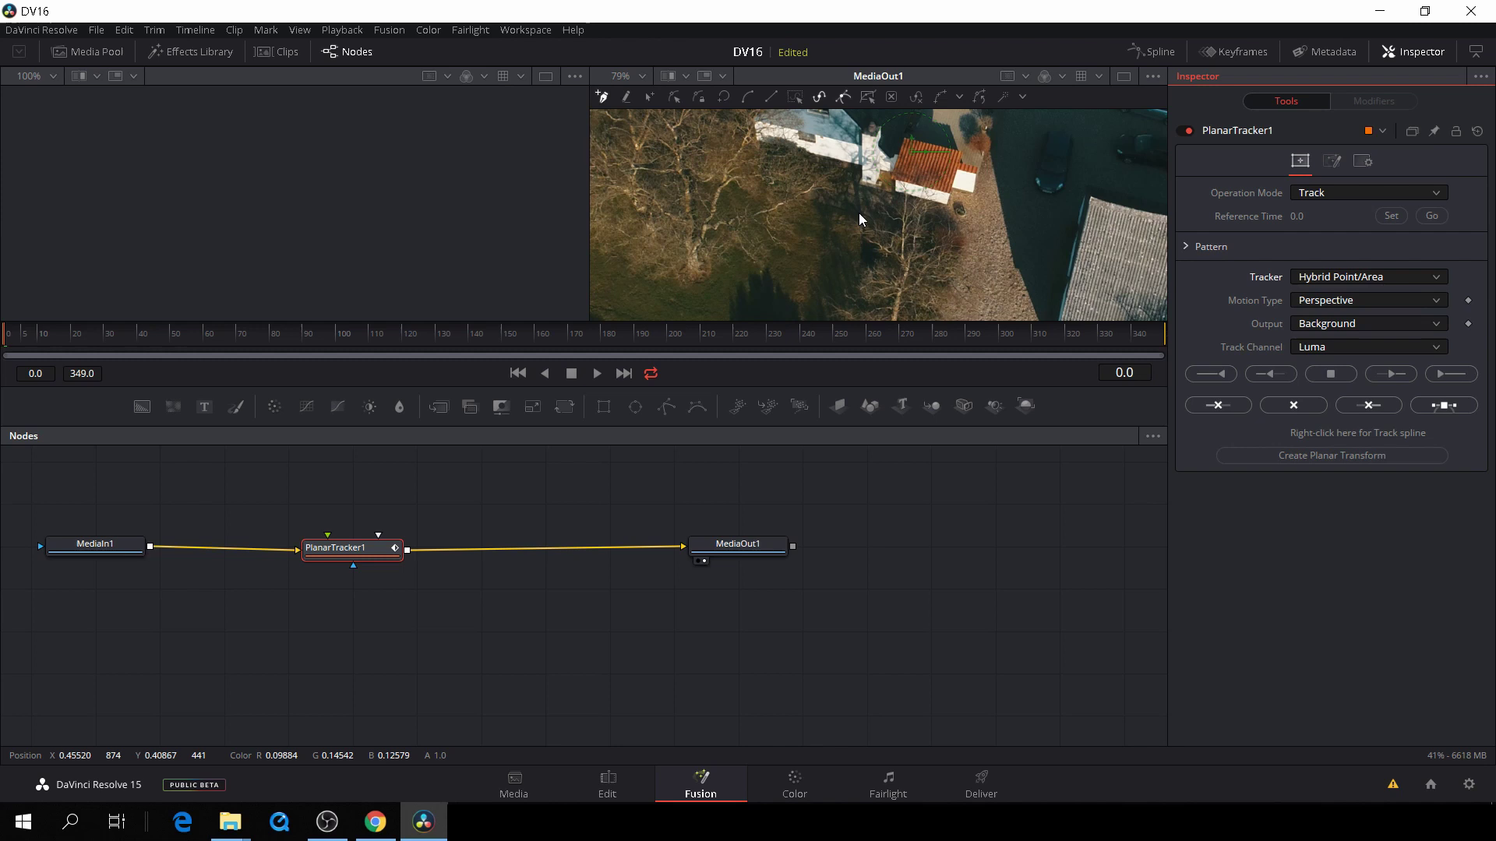
scroll(859, 213, "up", 5)
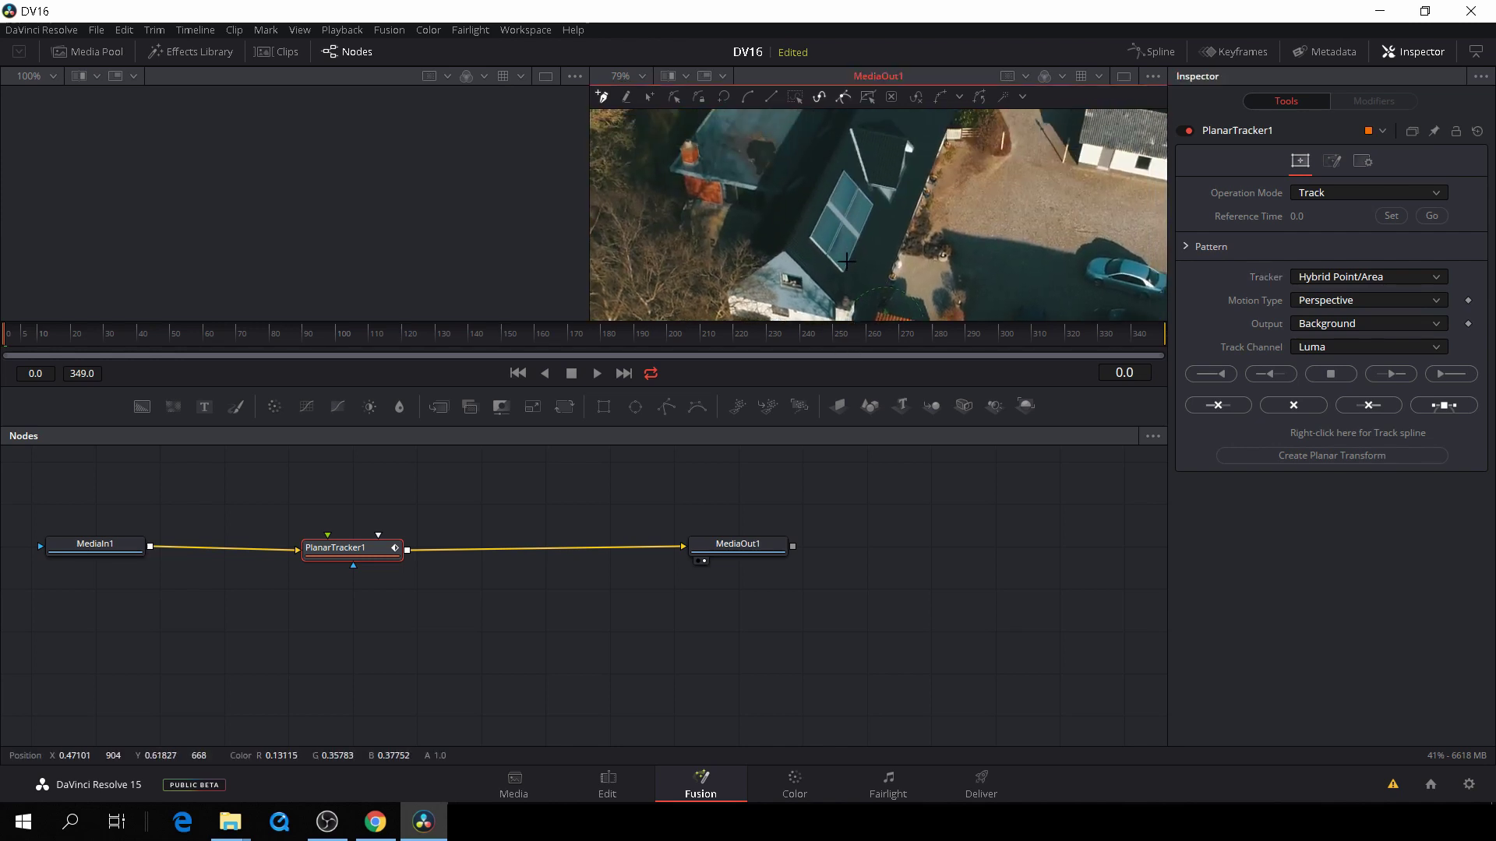
scroll(847, 261, "up", 2)
left_click_drag(737, 202, 856, 202)
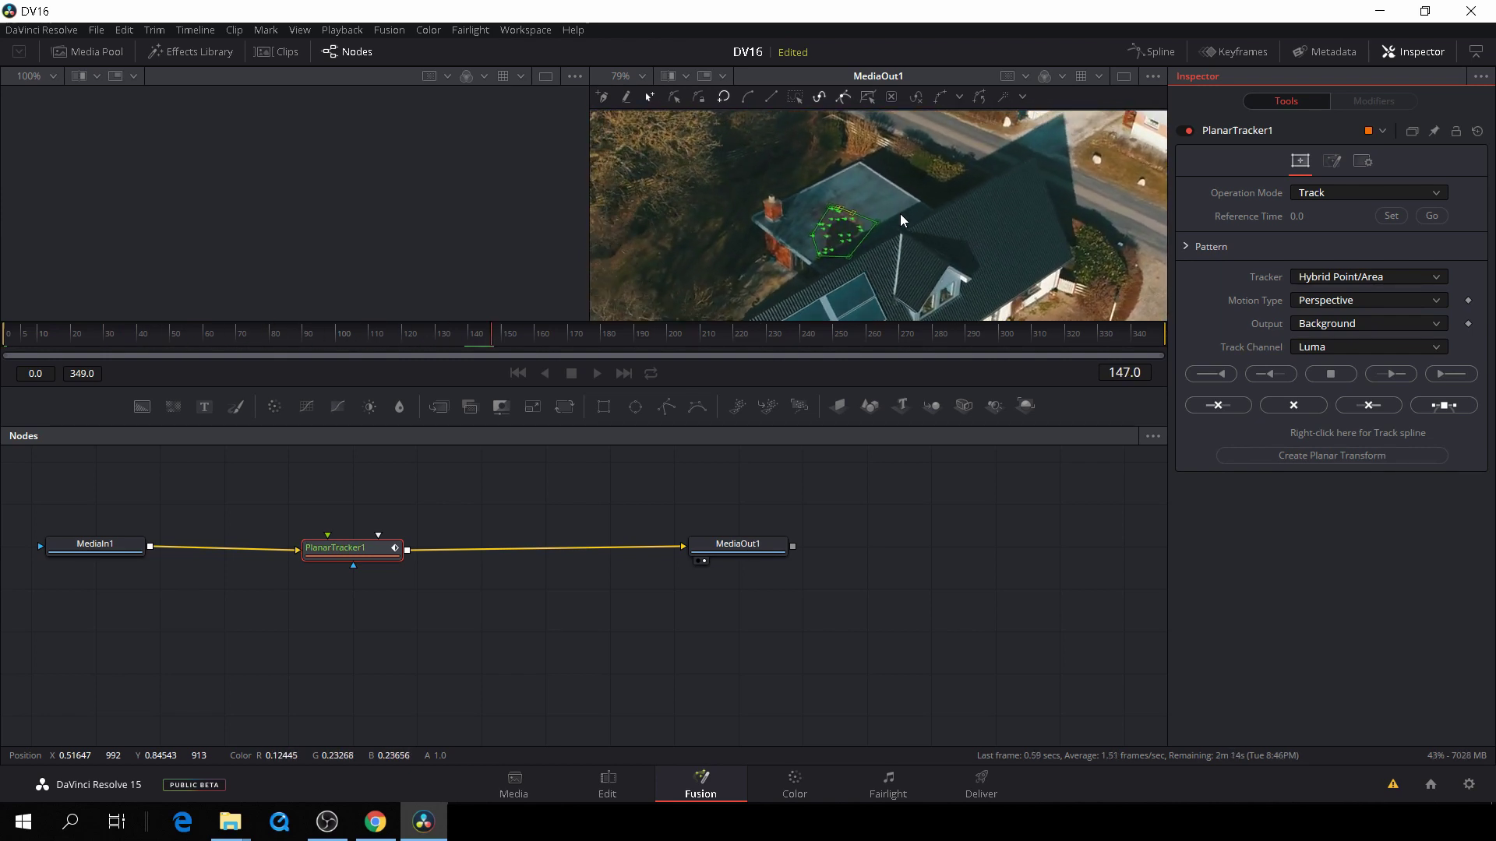
scroll(919, 256, "down", 5)
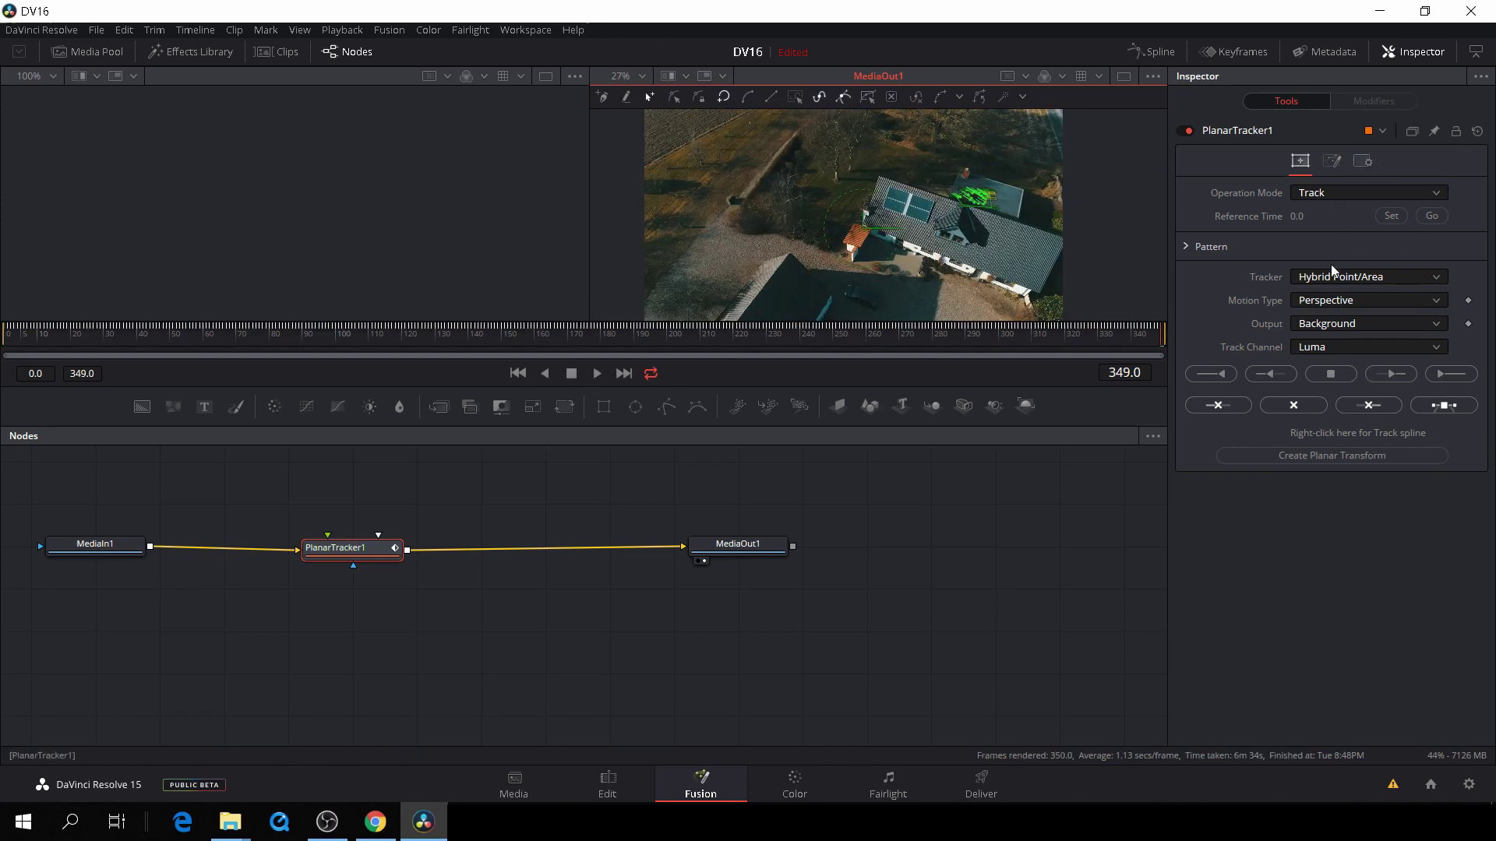
Step: Create PlanarTransform1 from the track, remove the tracker from the chain, and reconnect MediaIn1 to MediaOut1
left_click(1338, 458)
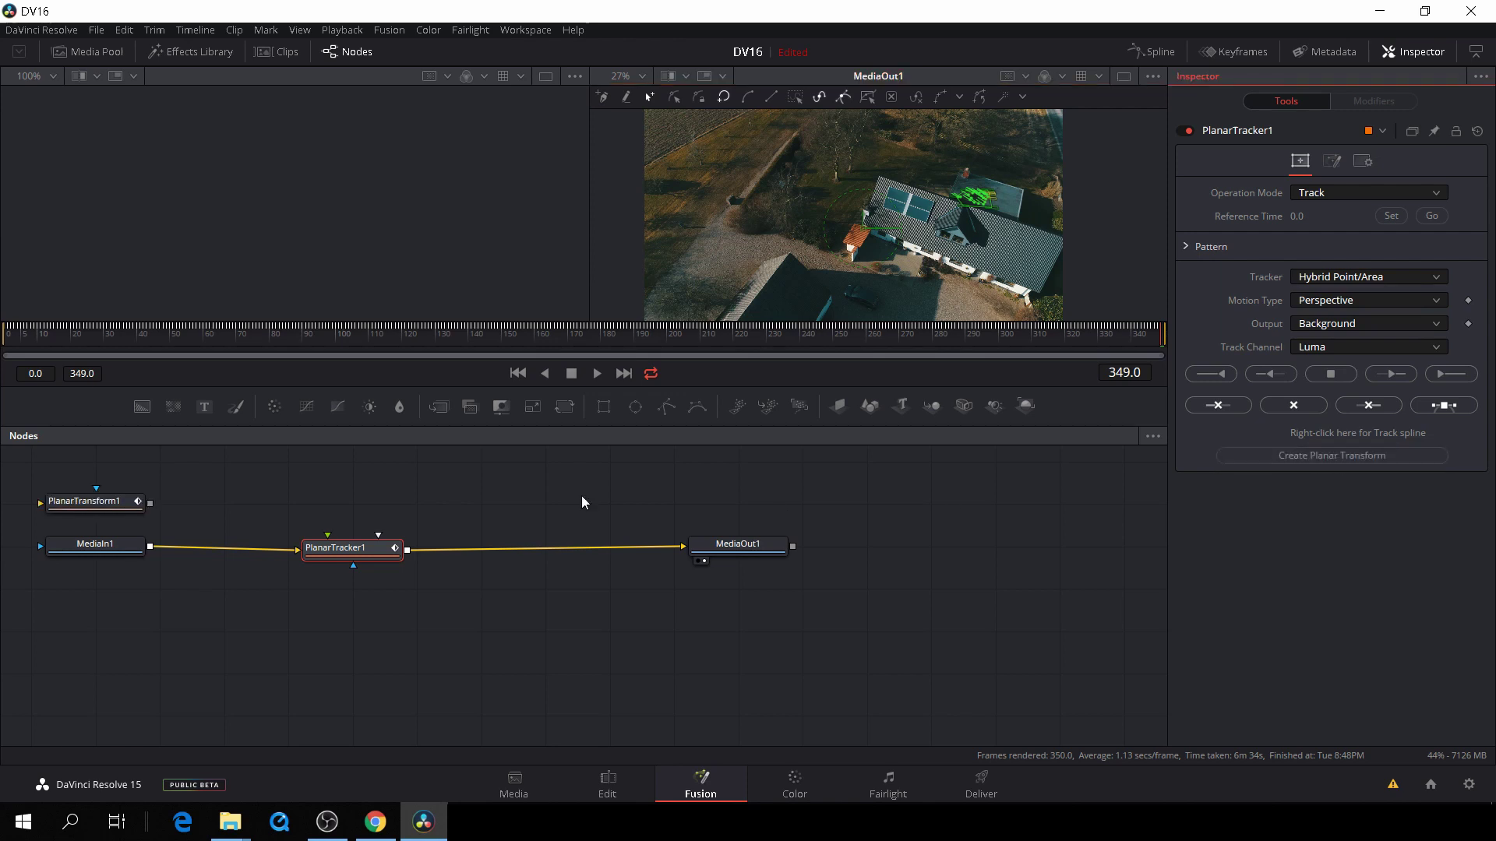
left_click_drag(69, 511, 232, 478)
left_click_drag(670, 547, 600, 596)
left_click_drag(254, 566, 1026, 492)
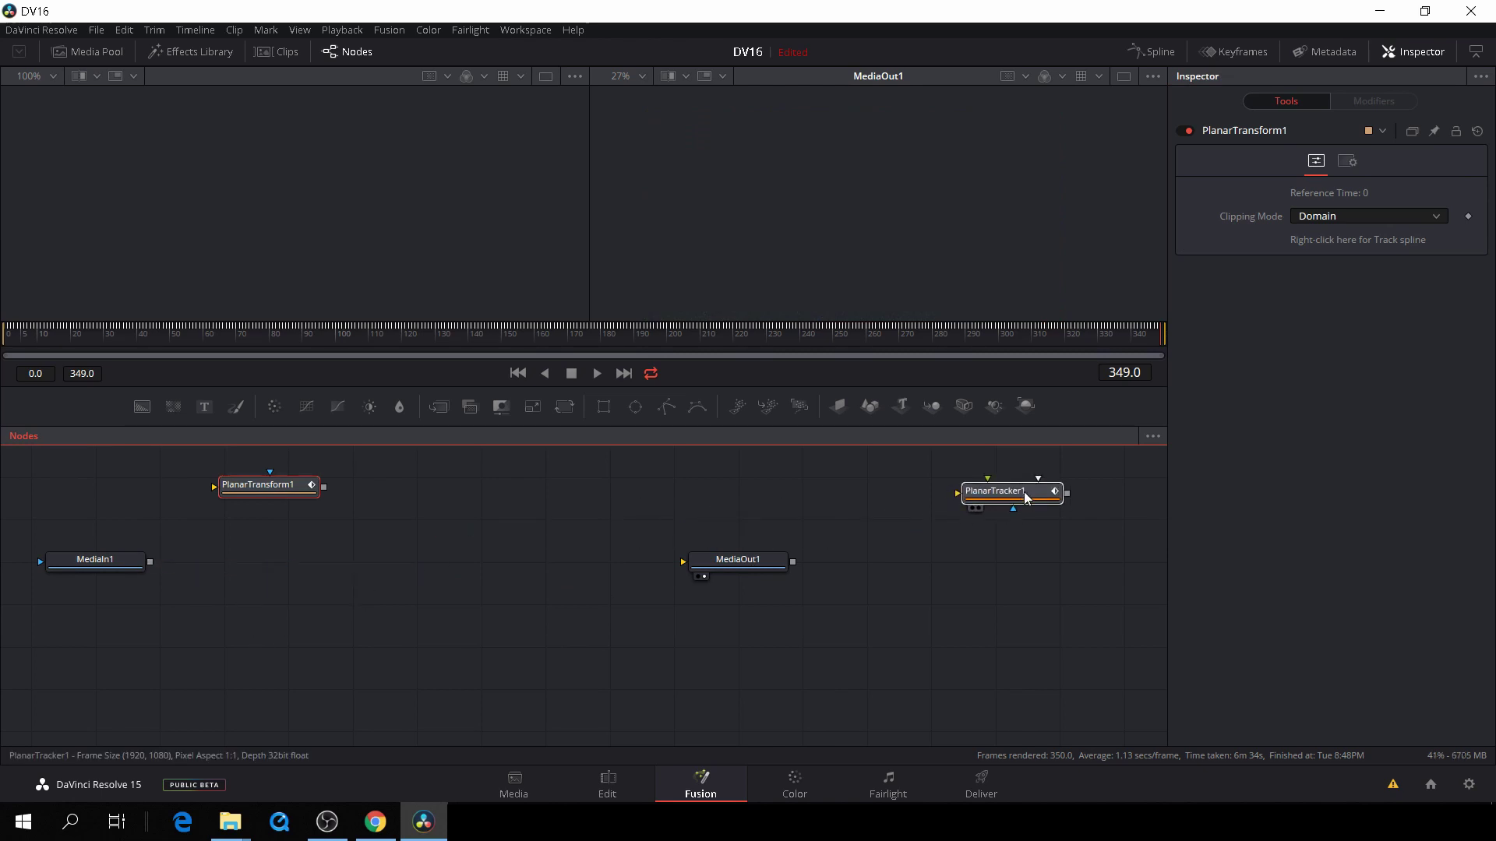
left_click_drag(254, 497, 327, 498)
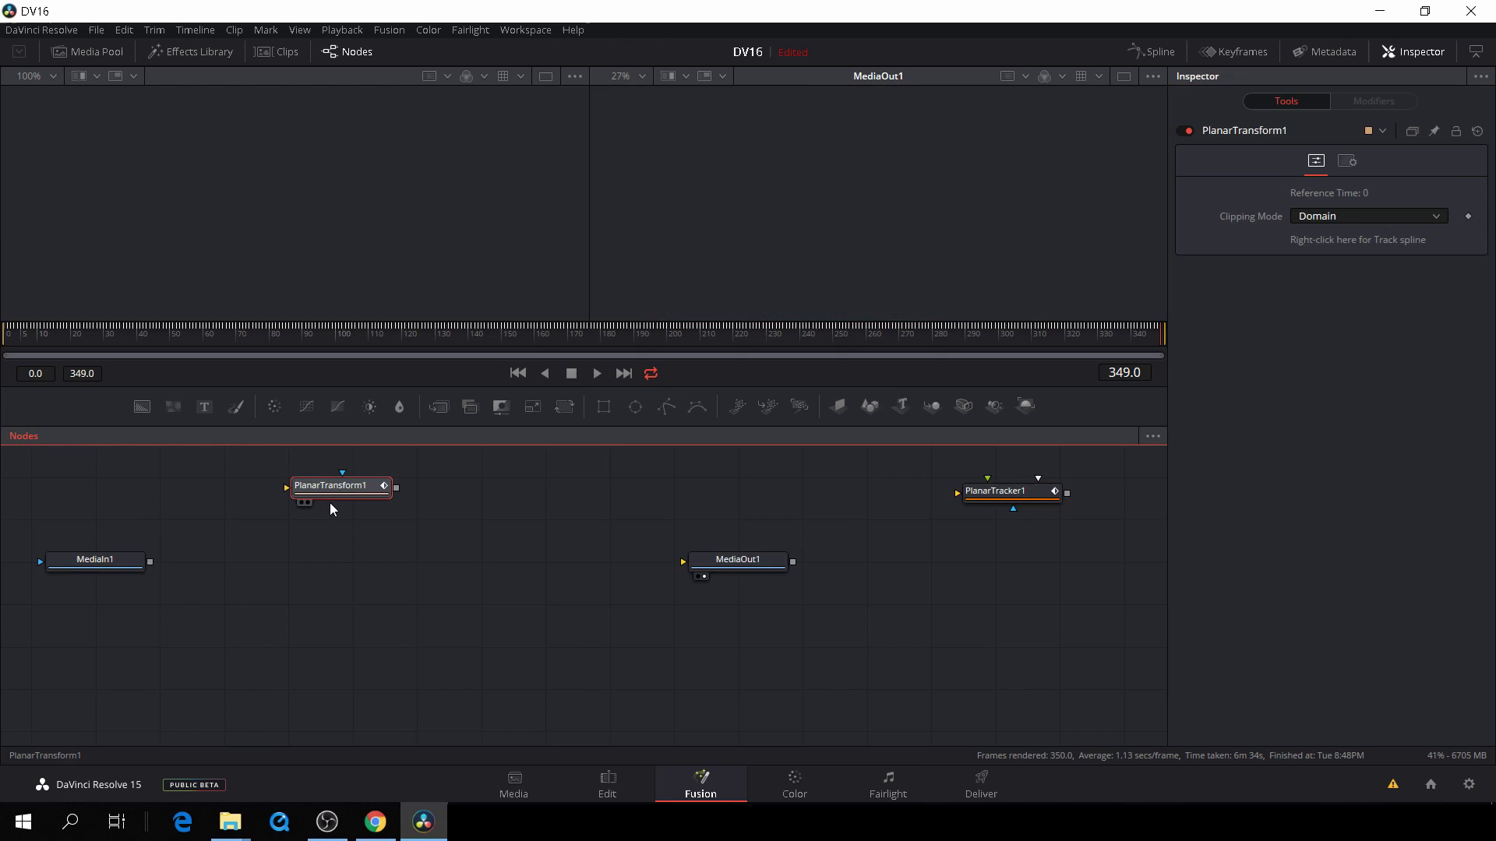
left_click_drag(150, 561, 683, 562)
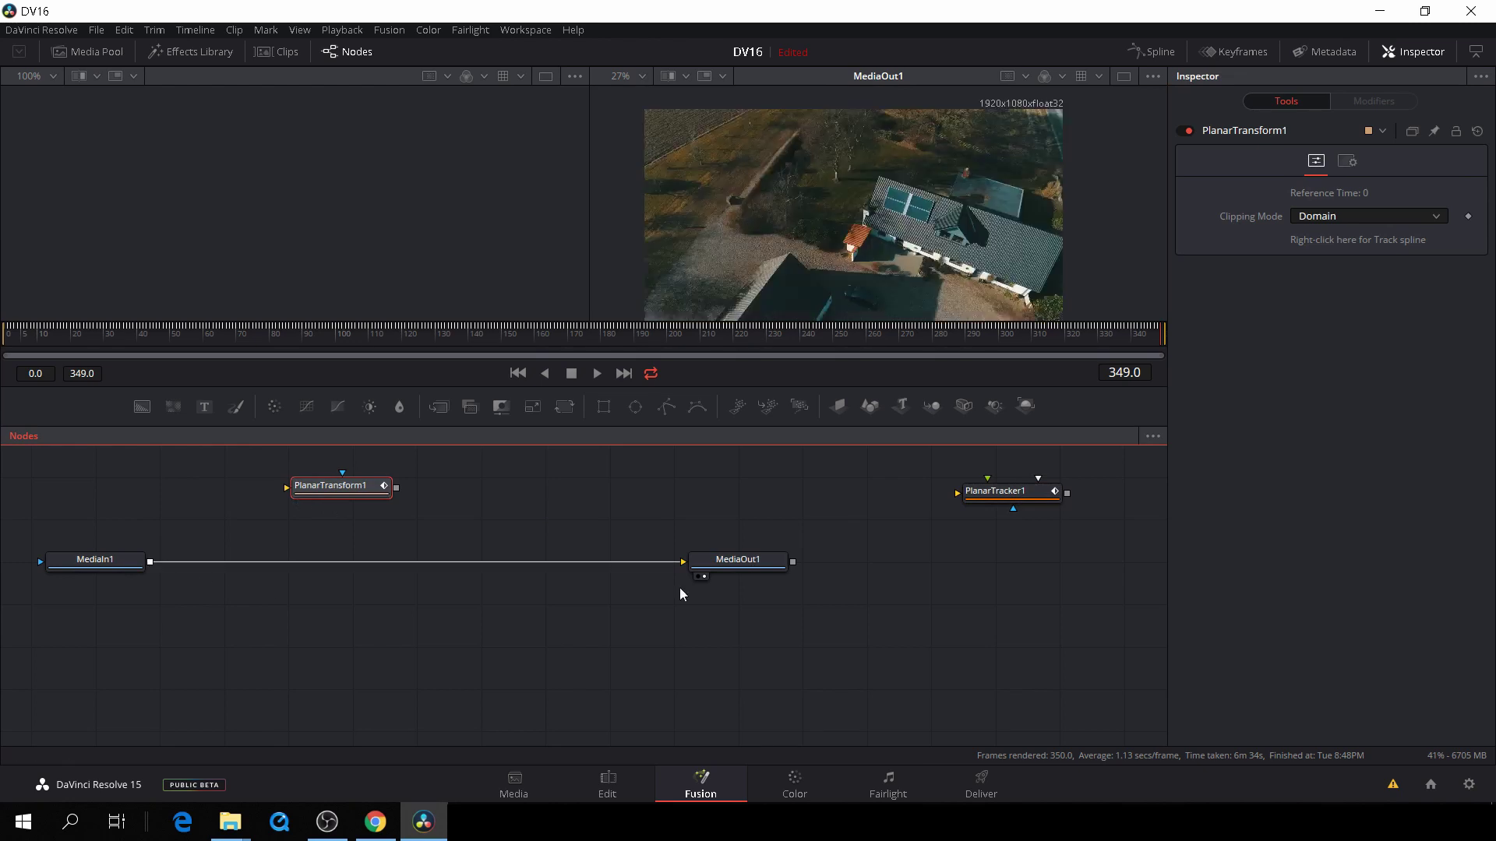
left_click(127, 446)
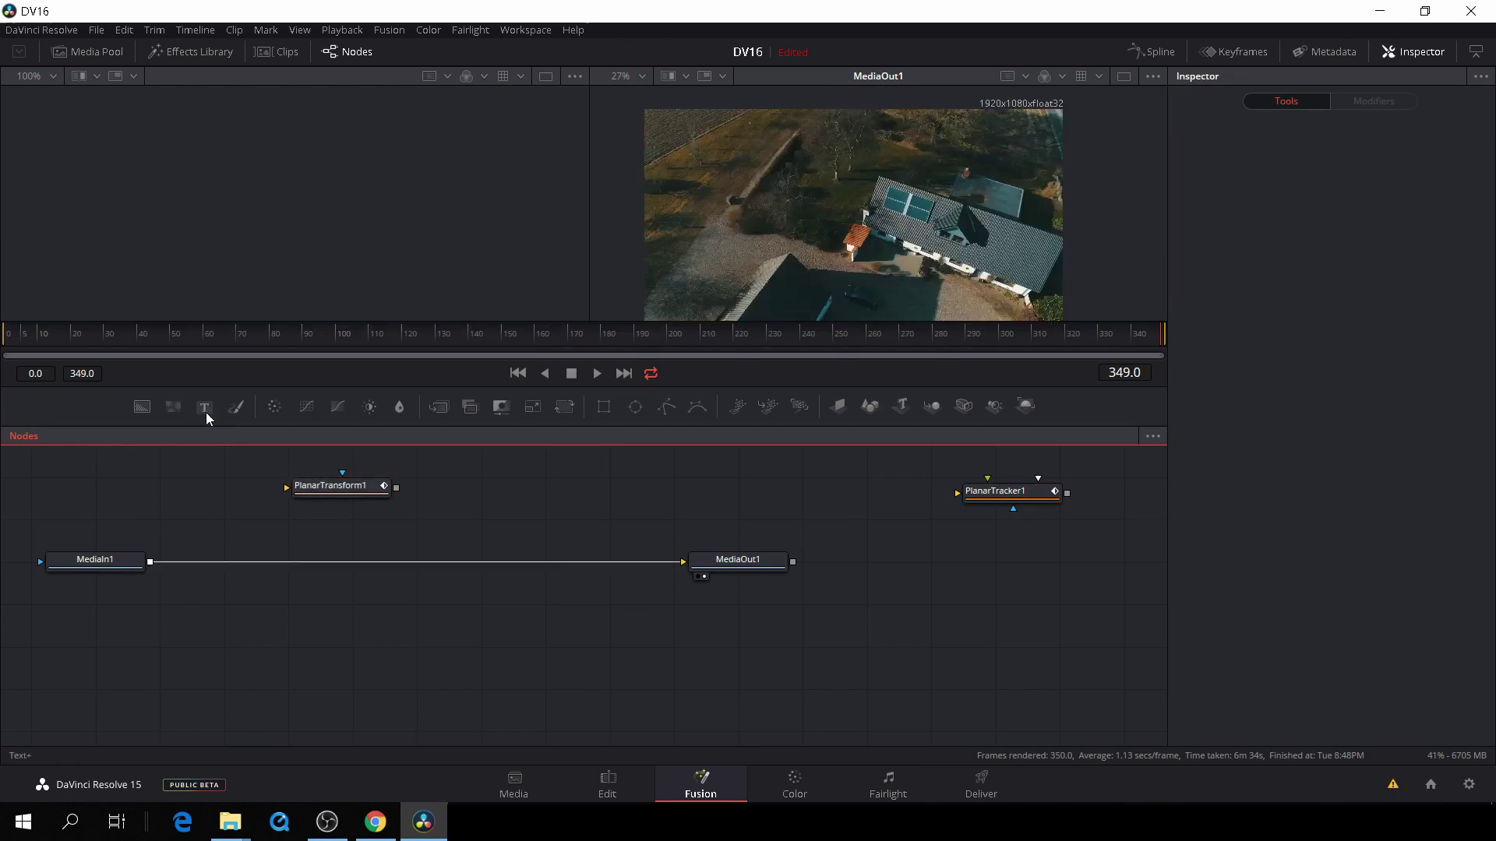
Step: Add a Text1 node and wire it into PlanarTransform1
left_click(204, 408)
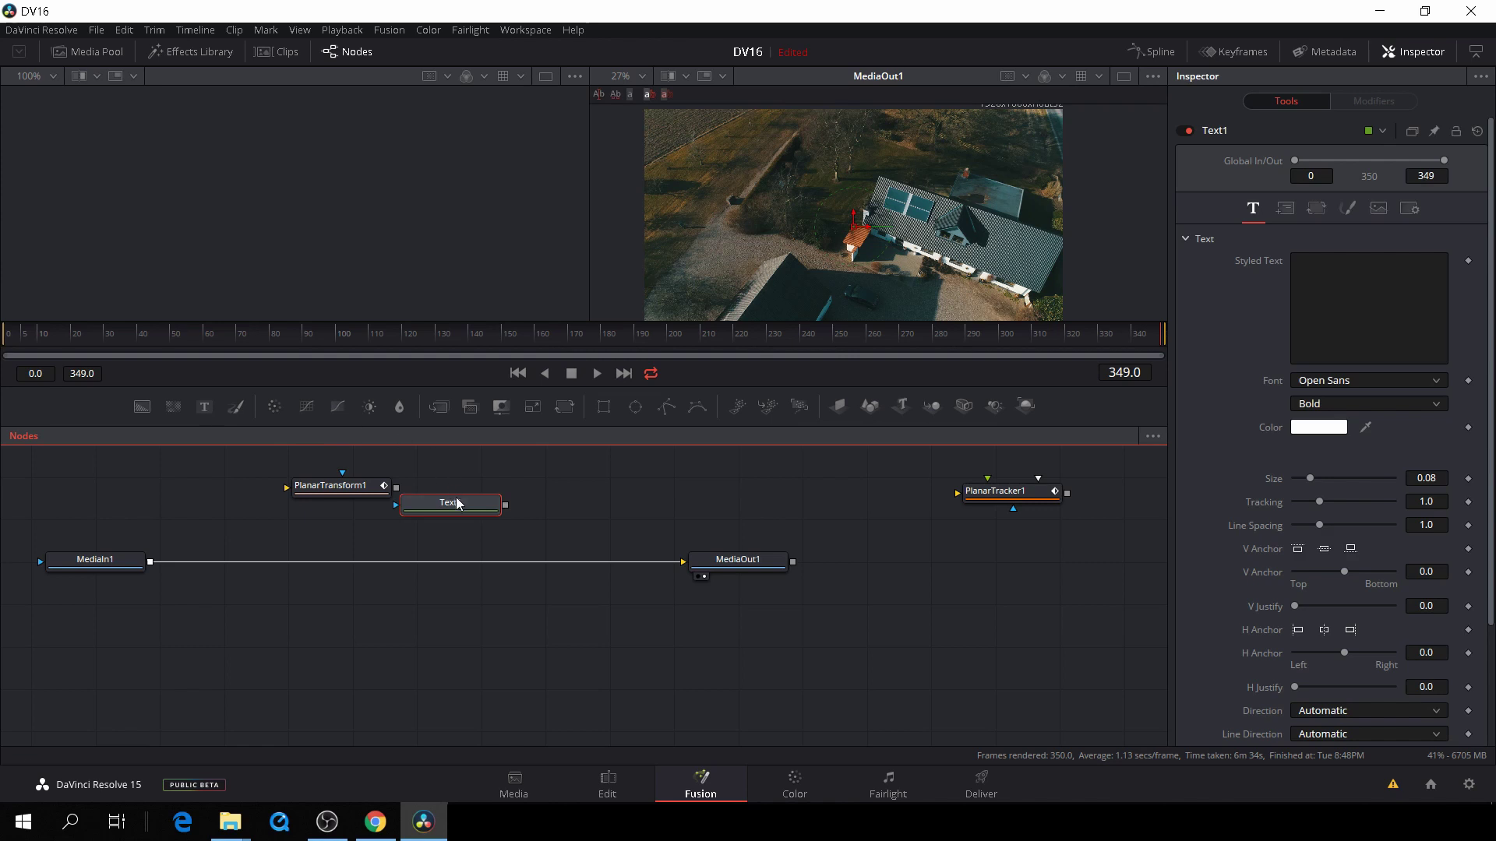
left_click_drag(458, 503, 288, 489)
left_click(539, 497)
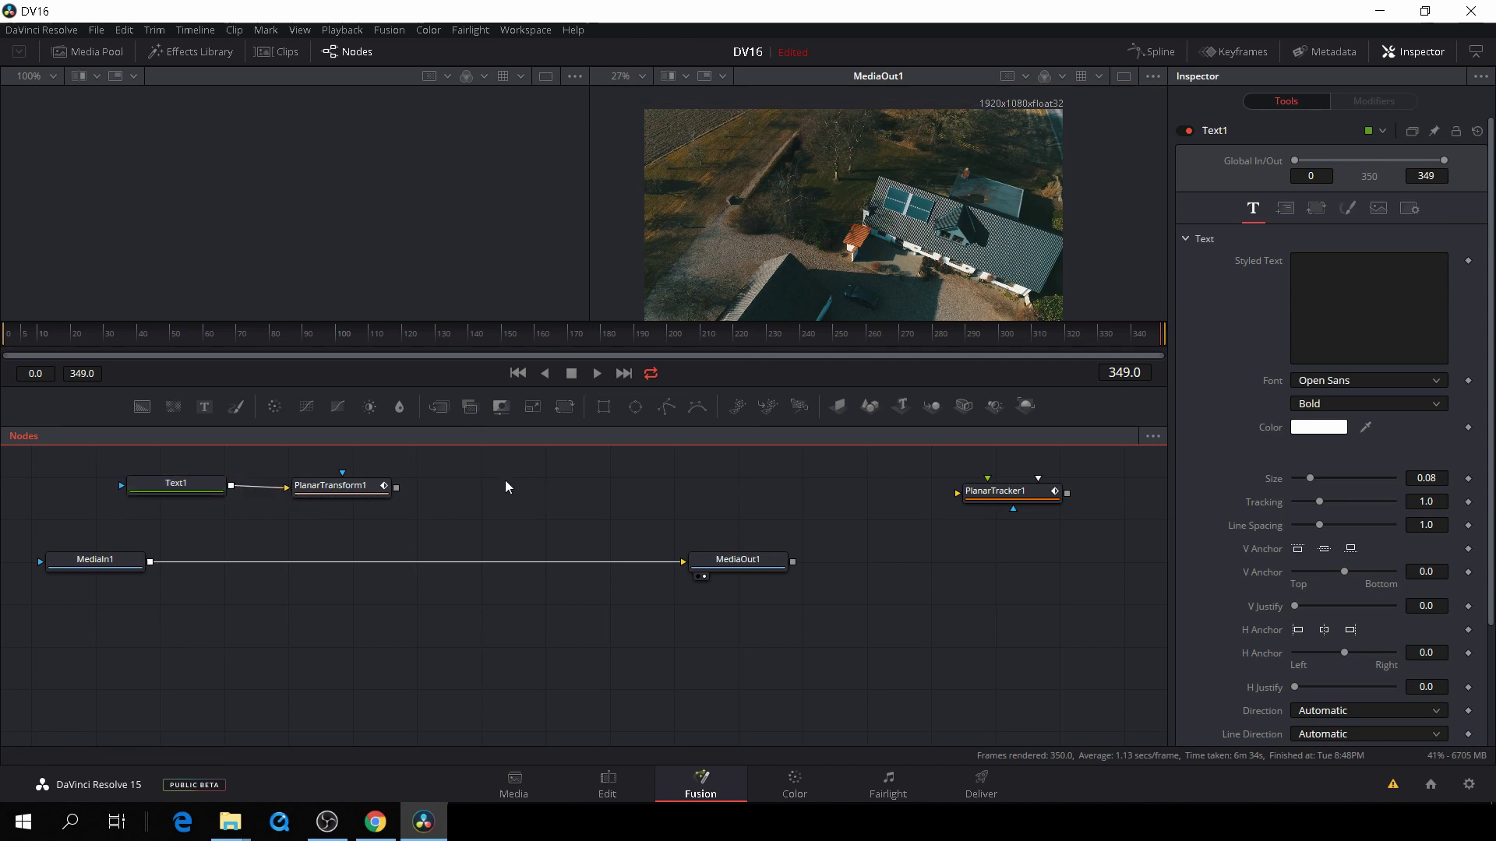
Step: Insert Merge1 between MediaIn1 and MediaOut1 with PlanarTransform1 as foreground, then select Text1
left_click(436, 408)
left_click_drag(506, 494, 434, 567)
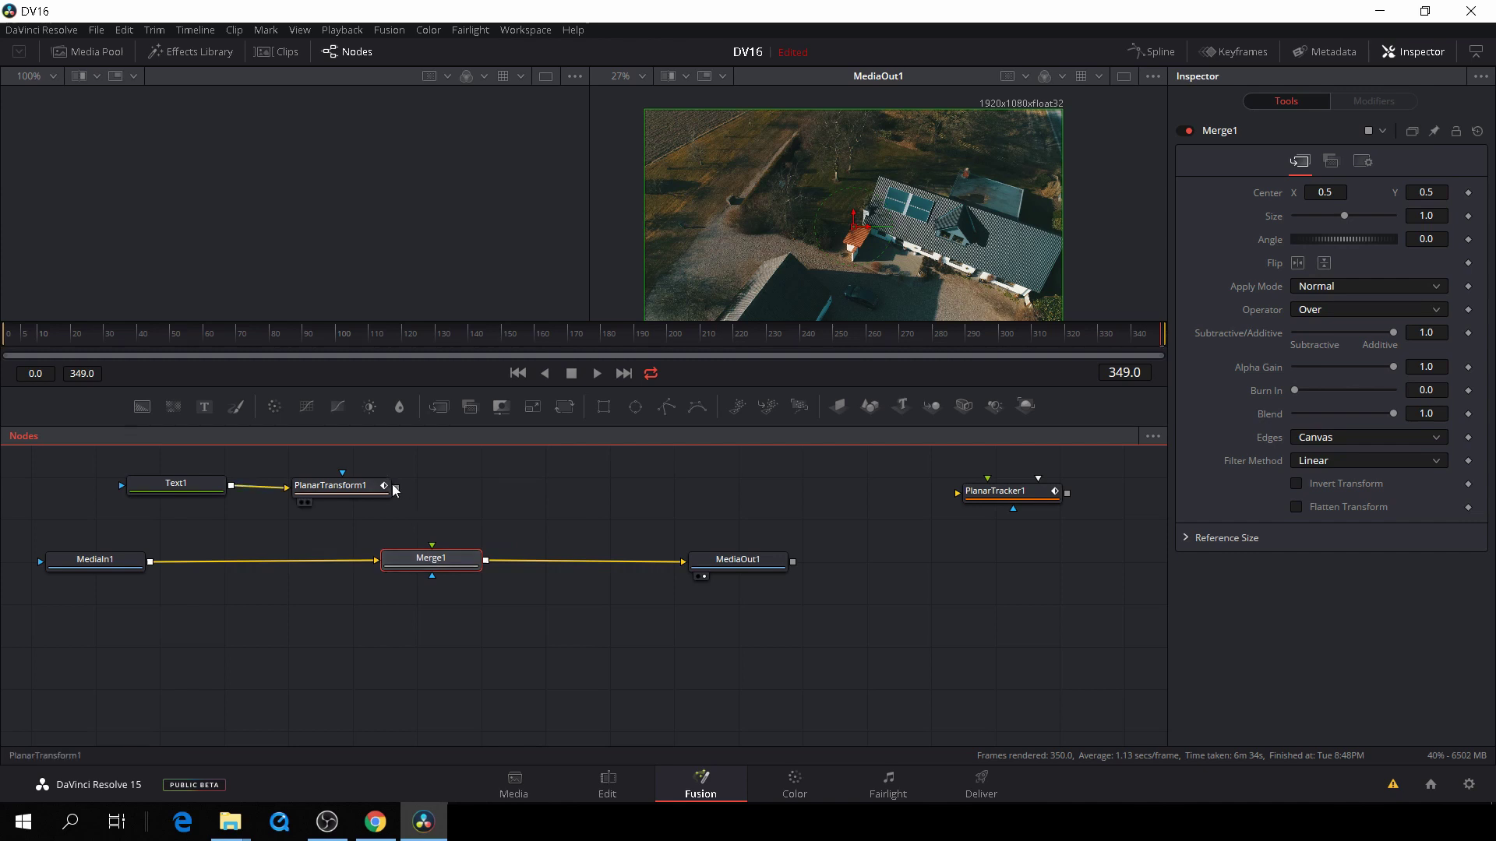
left_click_drag(397, 487, 458, 566)
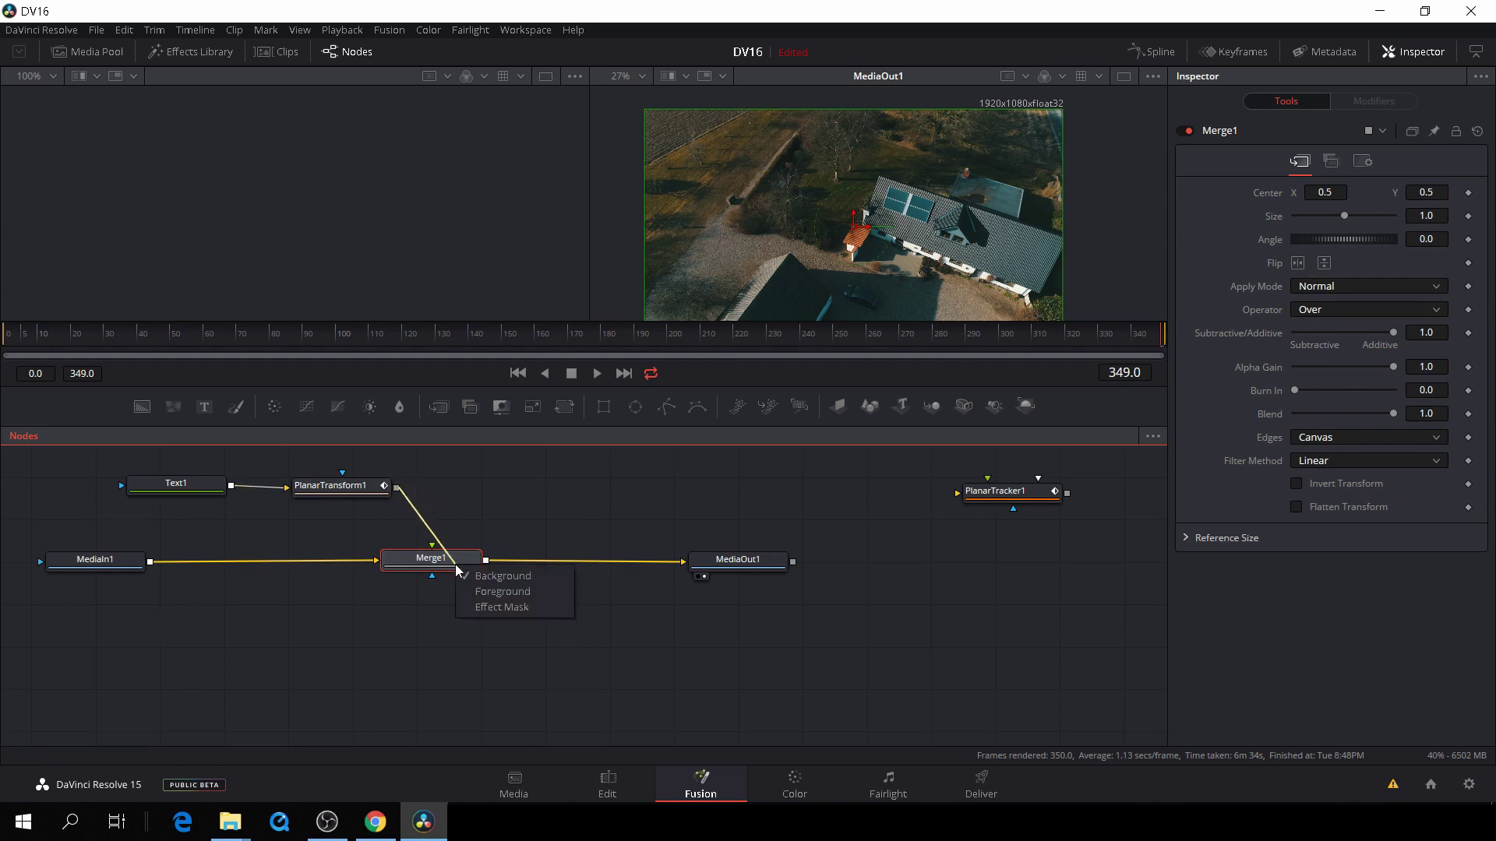
left_click(510, 593)
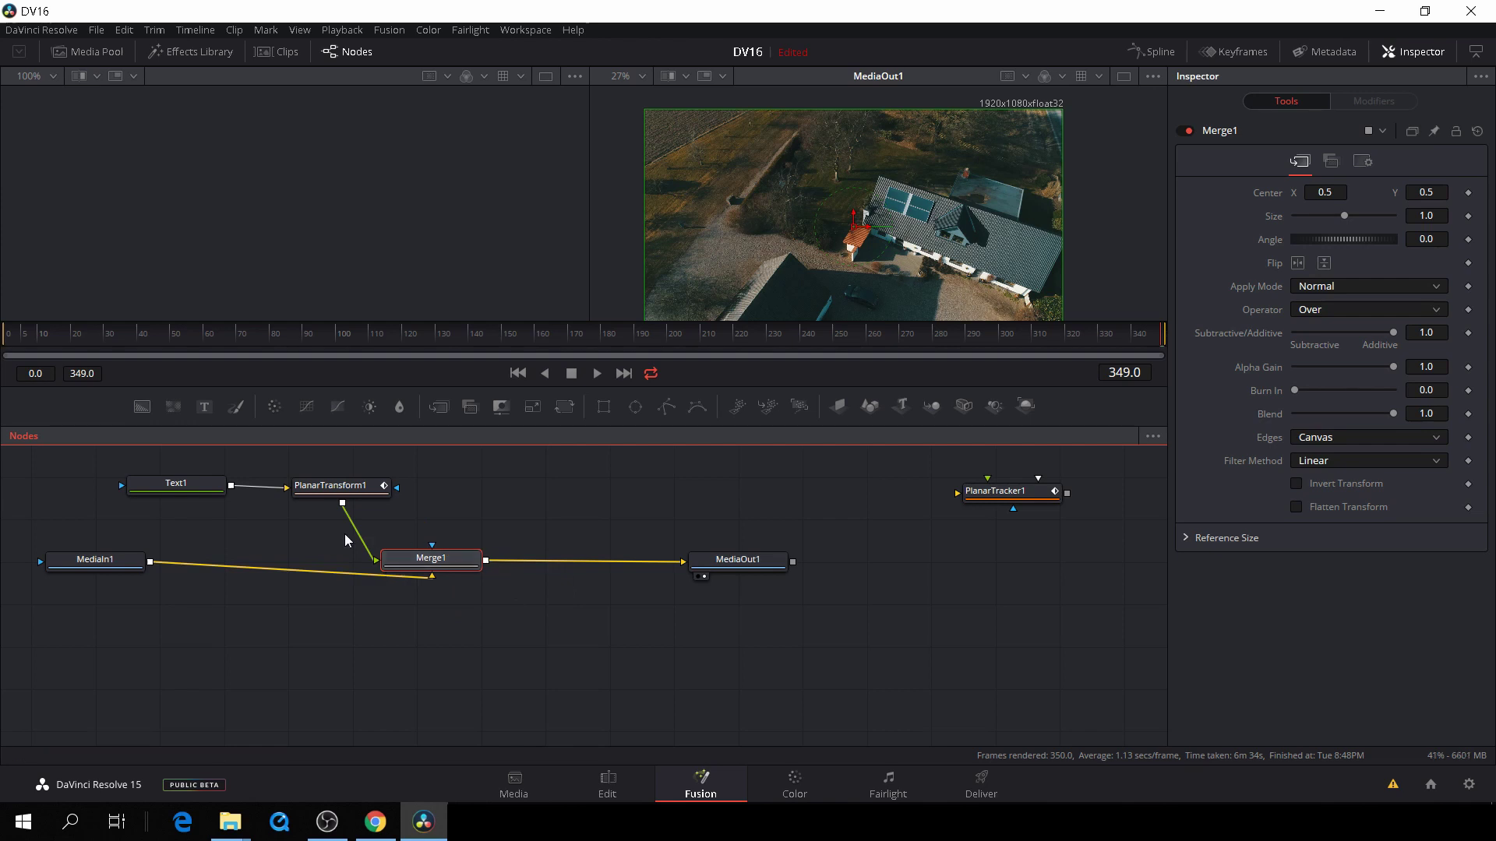
left_click(189, 481)
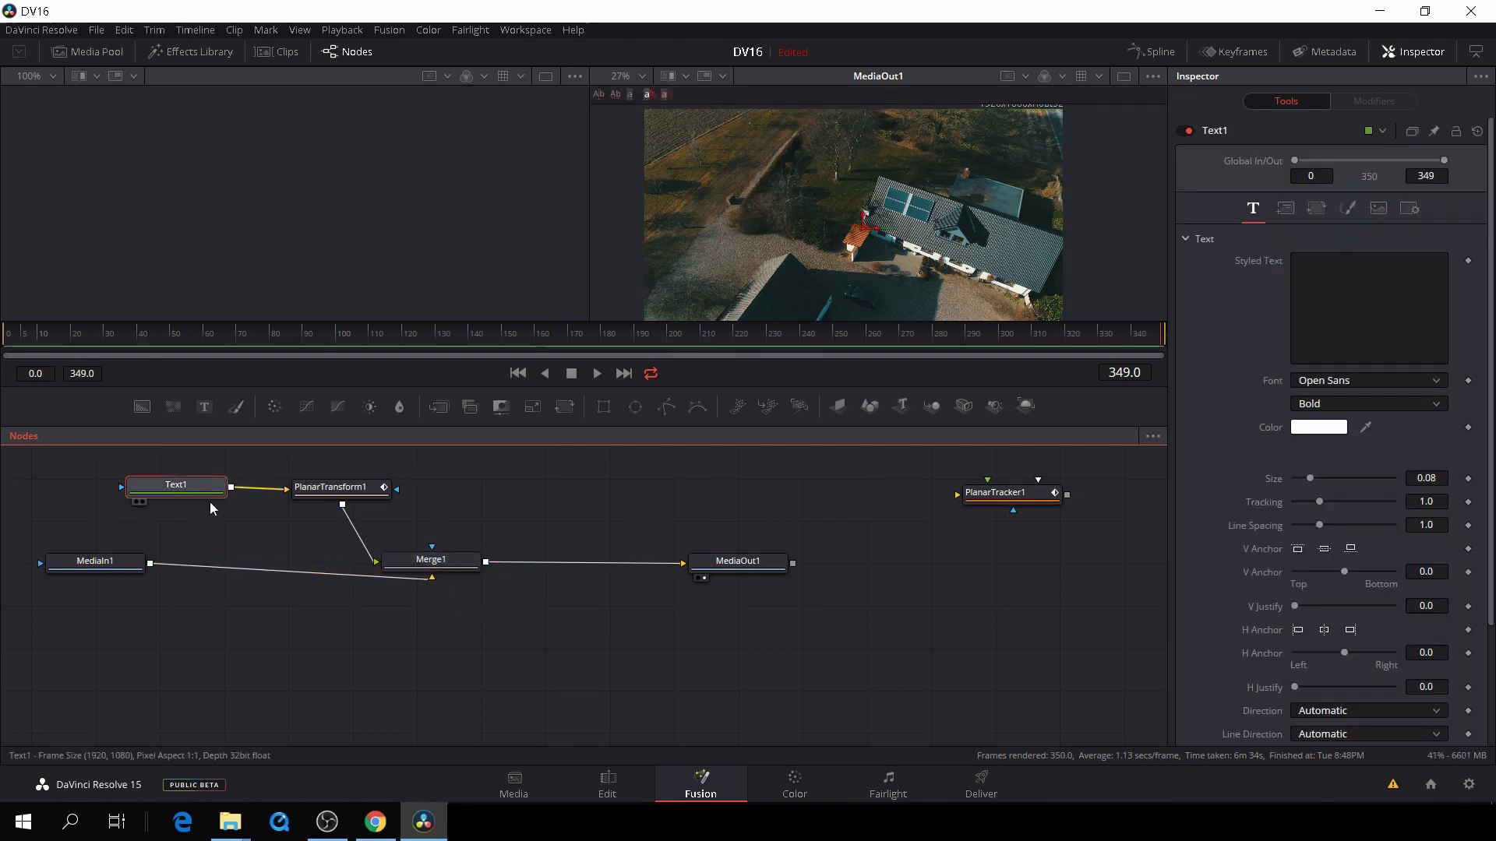
Step: Enter 'WAther' as the text, set its size to 0.1535, and position it over the house
left_click(1379, 280)
type("W")
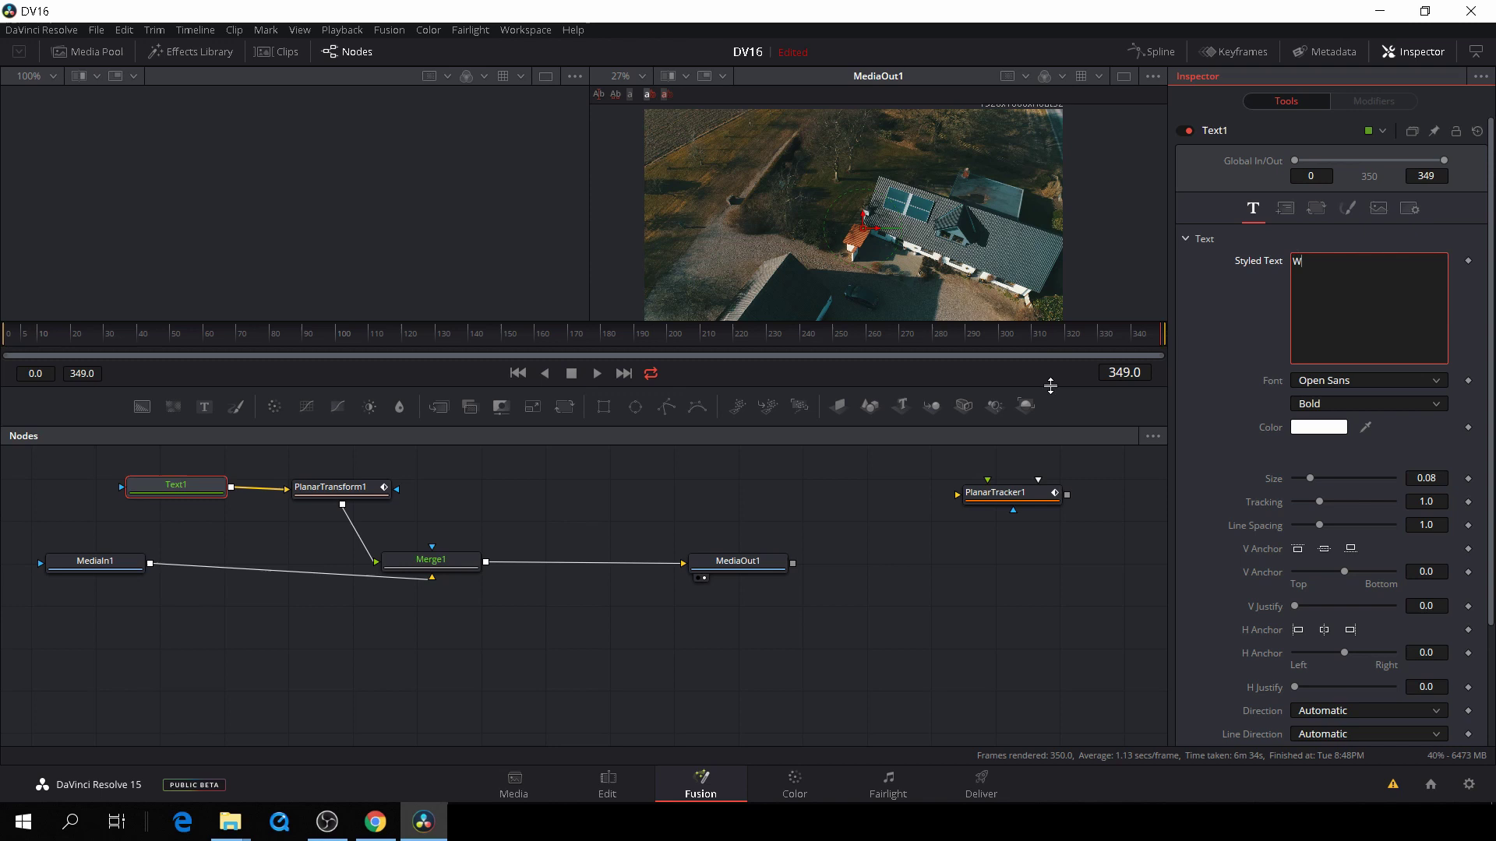
type("Ather")
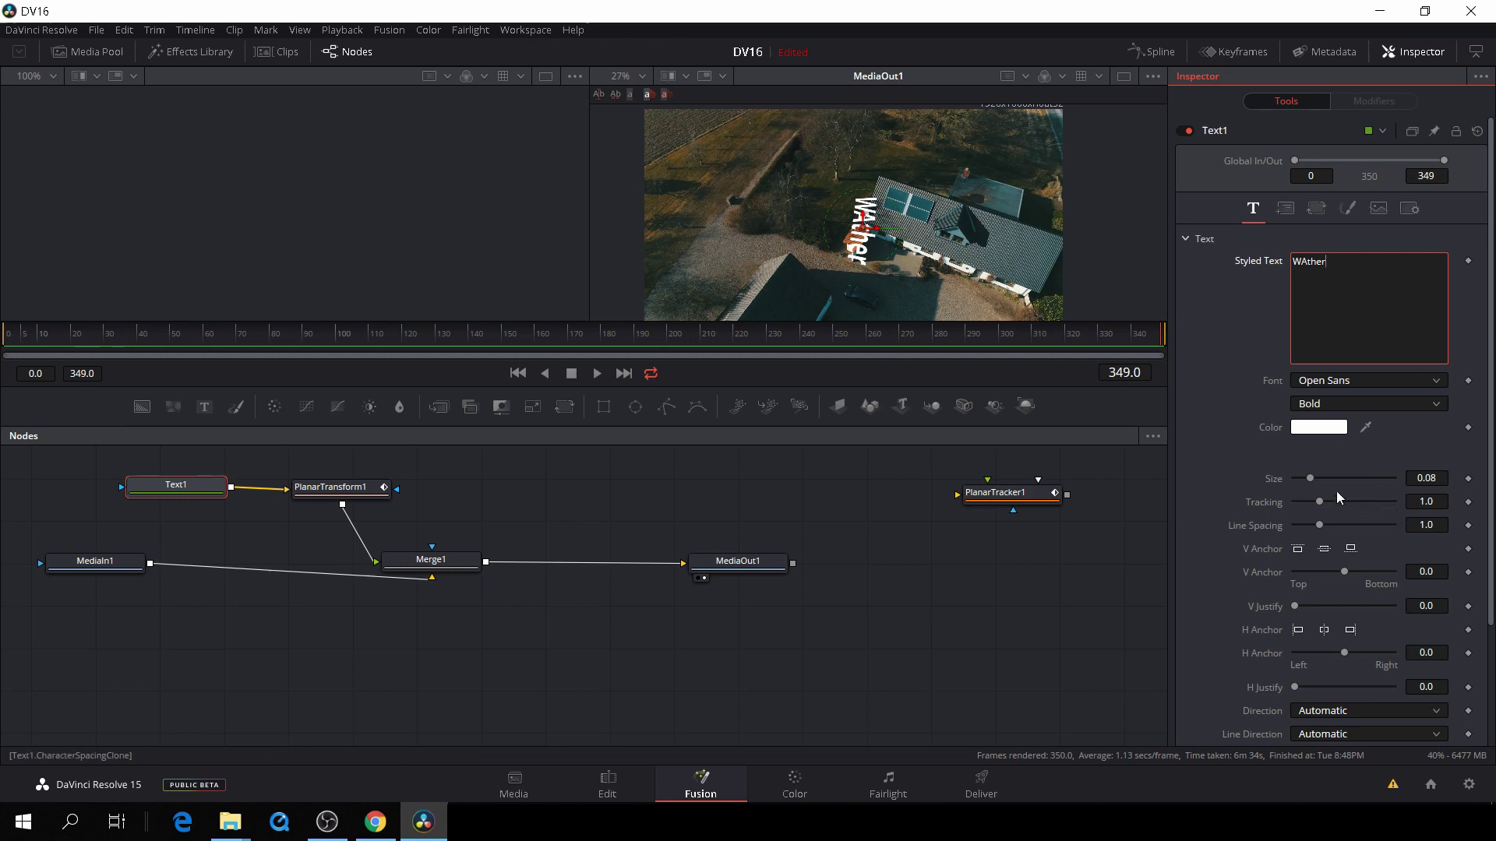
left_click(1311, 479)
left_click_drag(1310, 479, 1329, 479)
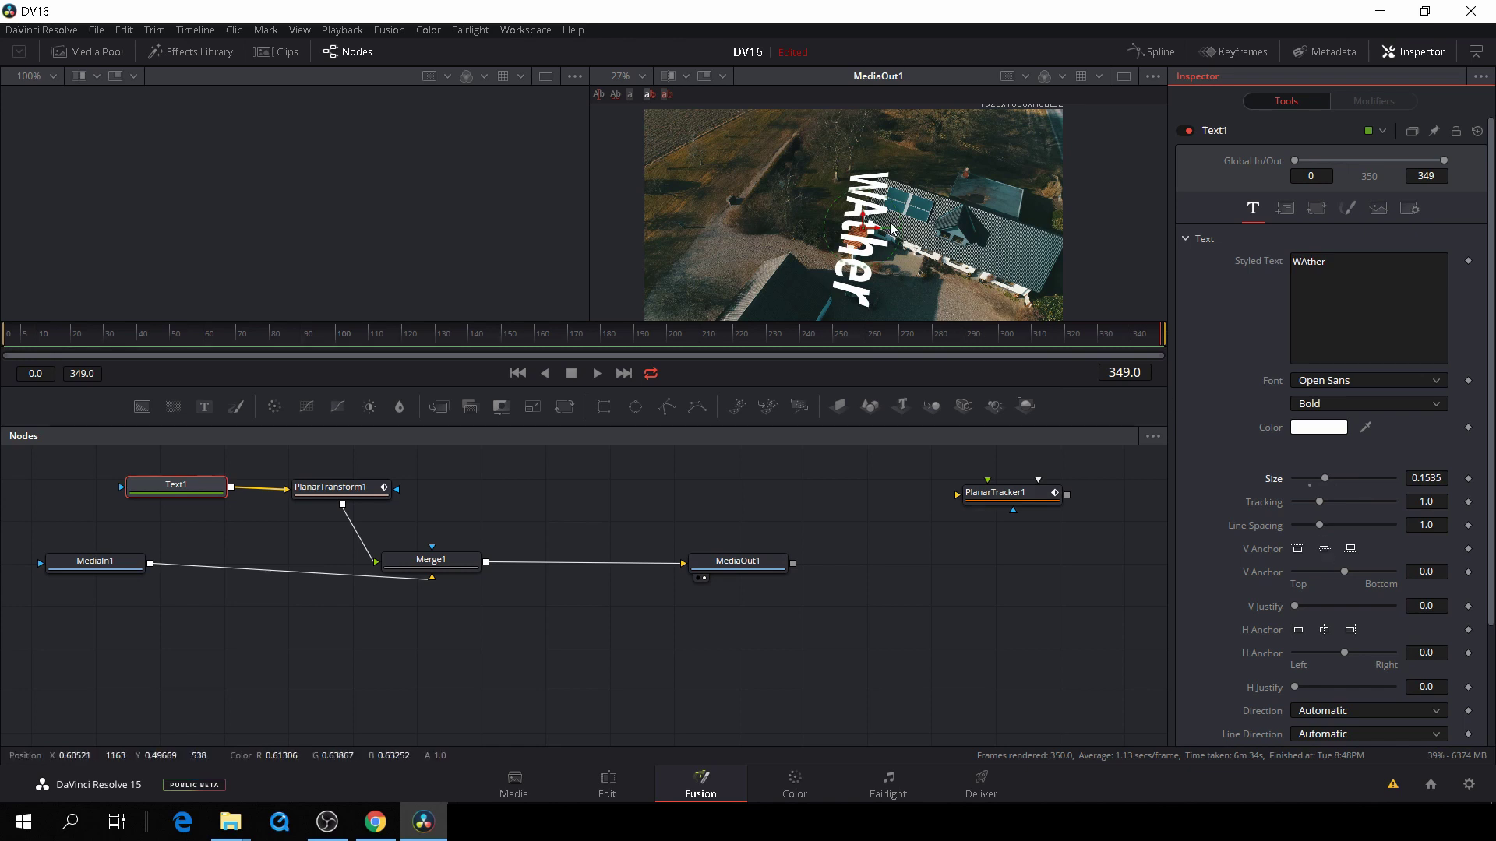
mouse_move(878, 229)
left_mouse_down()
mouse_move(868, 207)
mouse_move(879, 214)
left_mouse_up()
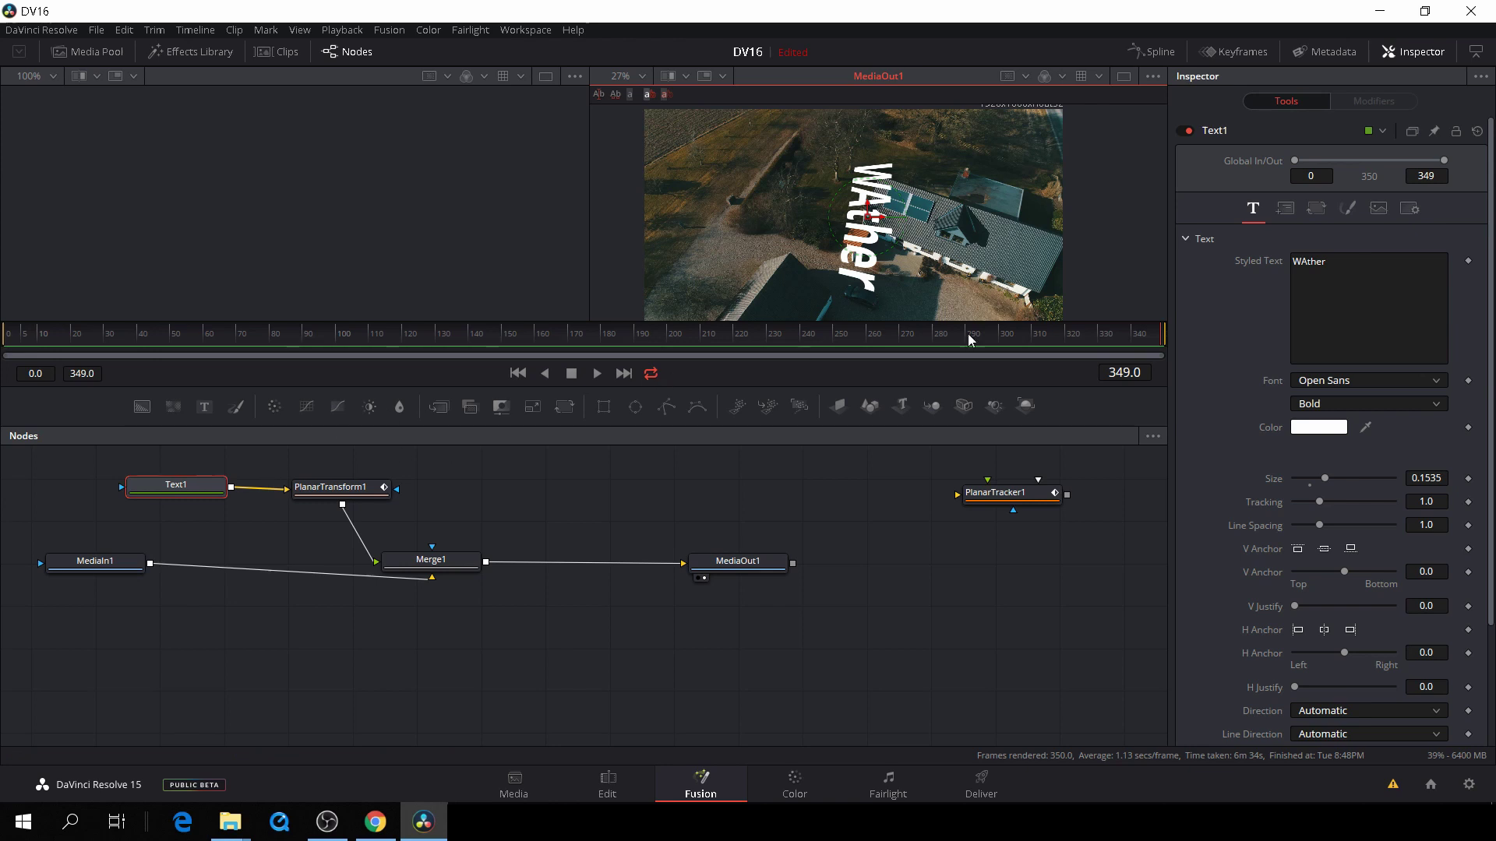
Step: Play the clip from frame 0 to frame 20 to check the tracked text
left_click(1052, 335)
left_click_drag(1007, 349, 4, 341)
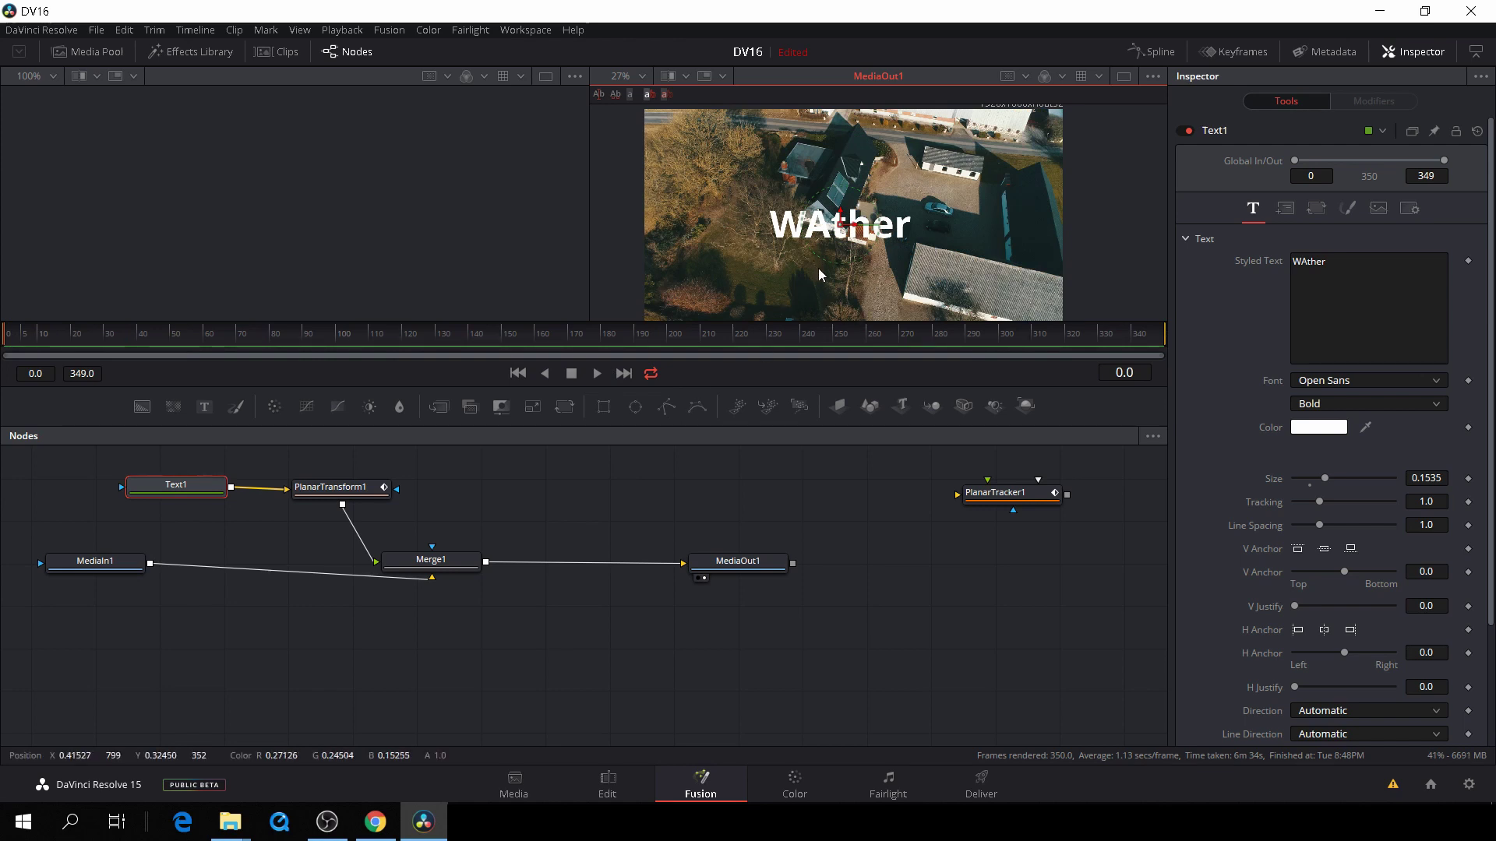
key("space")
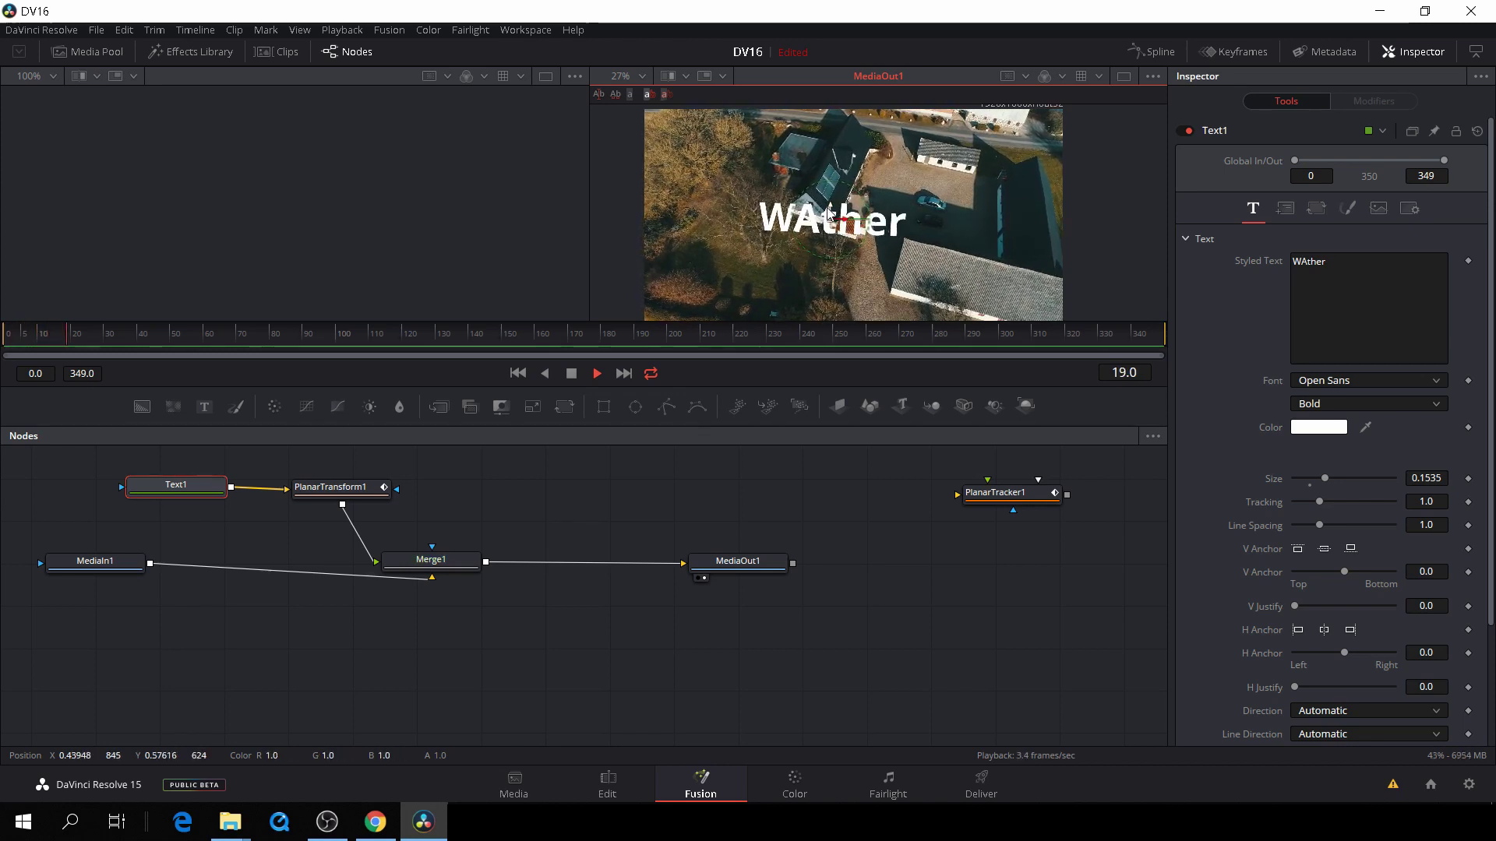
key("space")
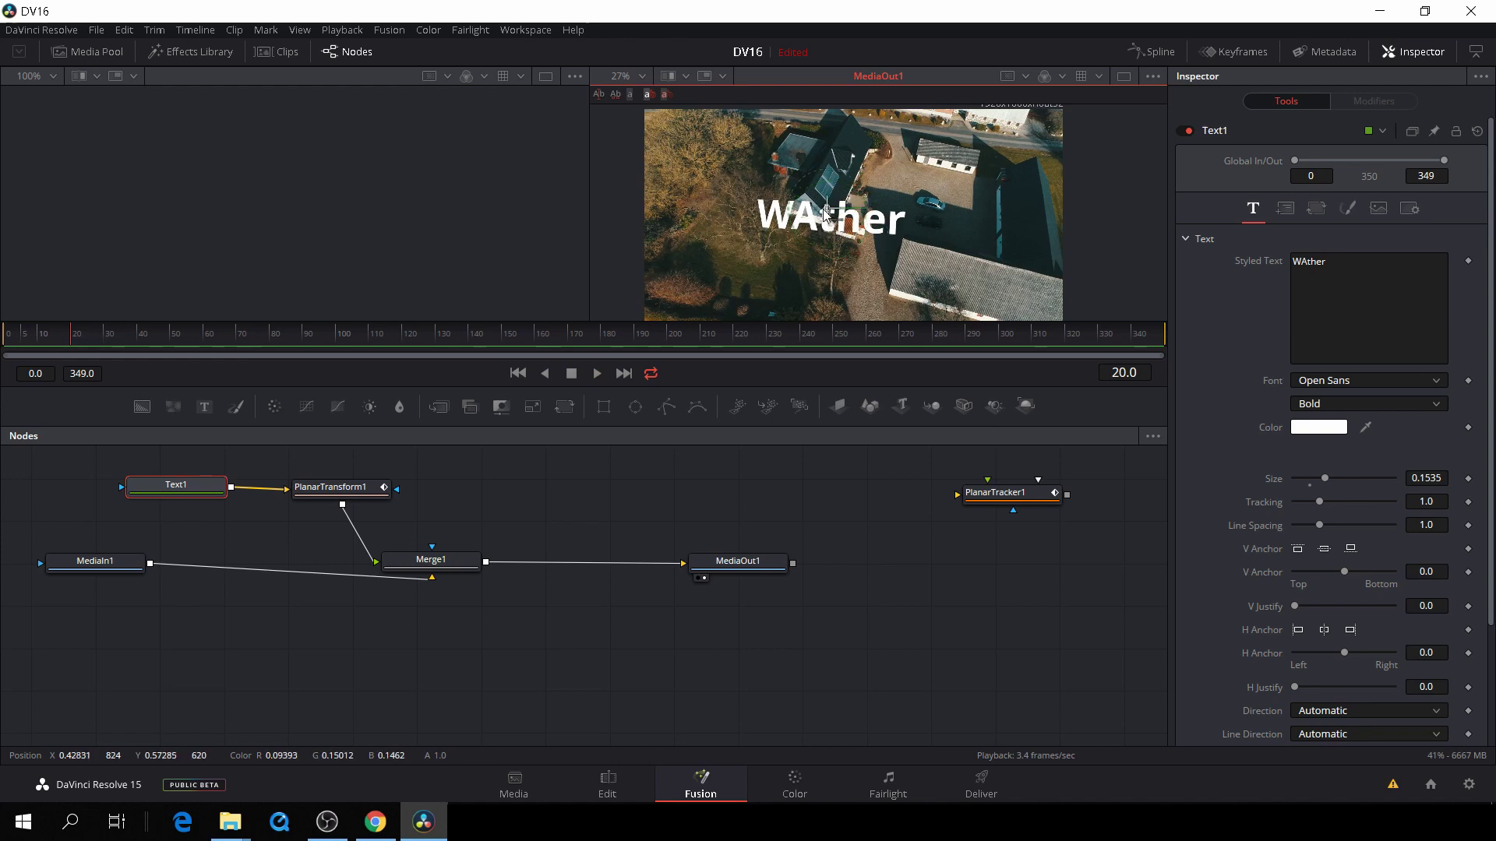
Step: Raise WAther higher above the rooftops and replay up to frame 52
left_click_drag(819, 205, 805, 177)
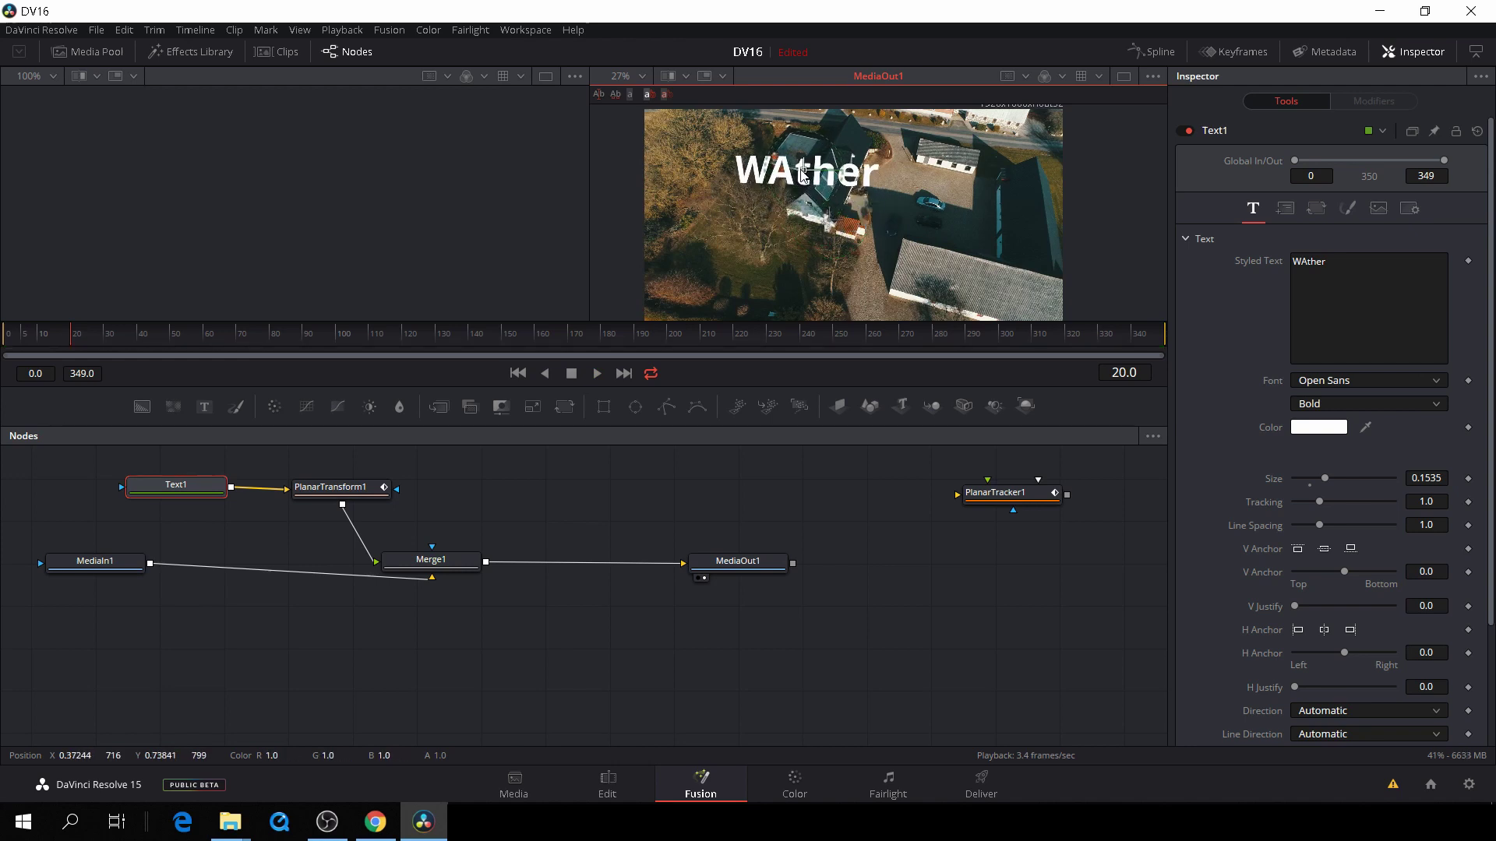
left_click_drag(802, 175, 799, 170)
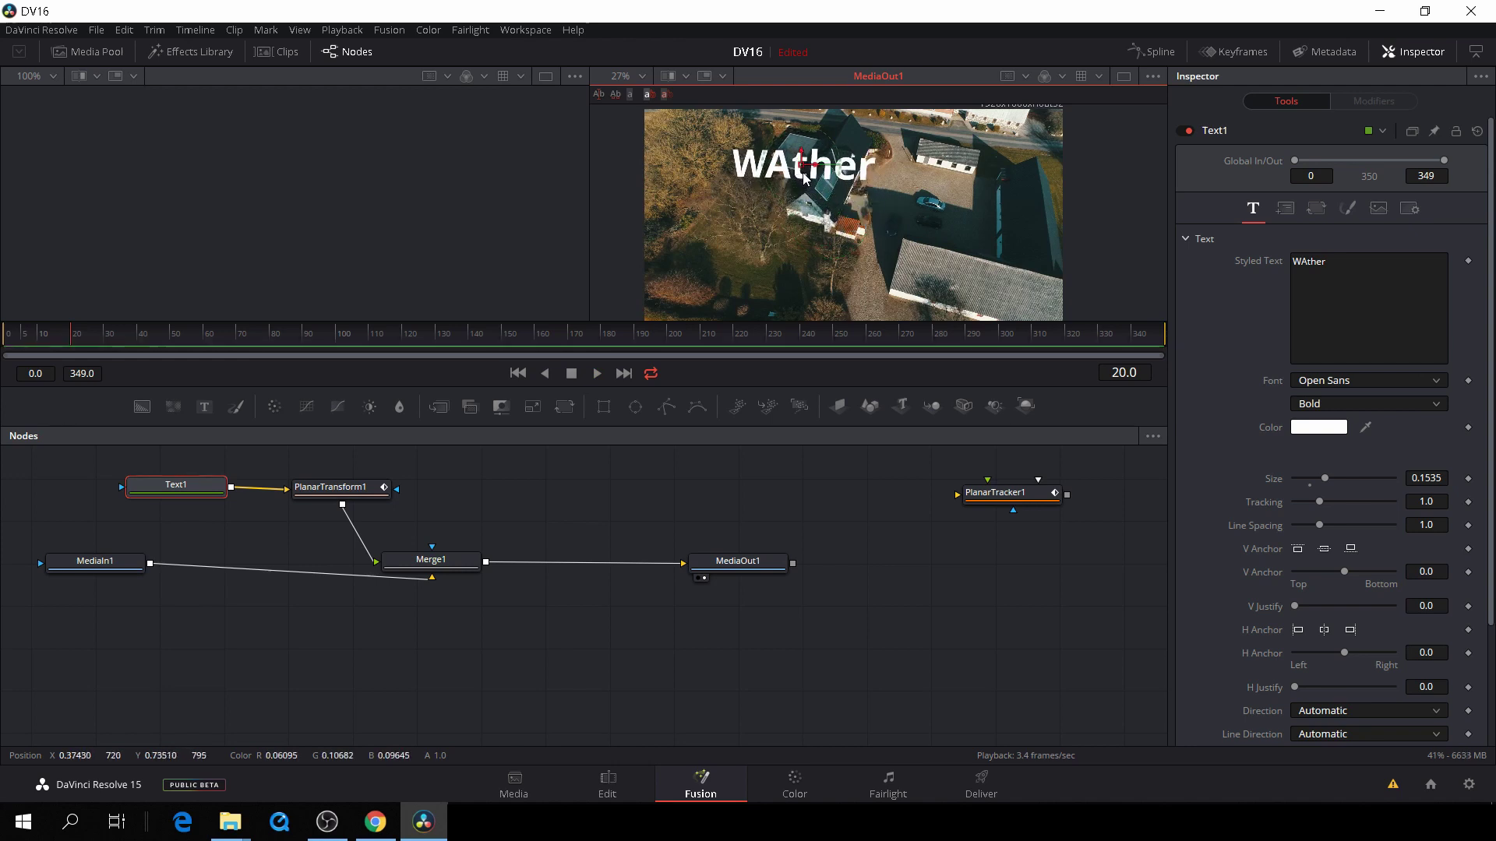
key("space")
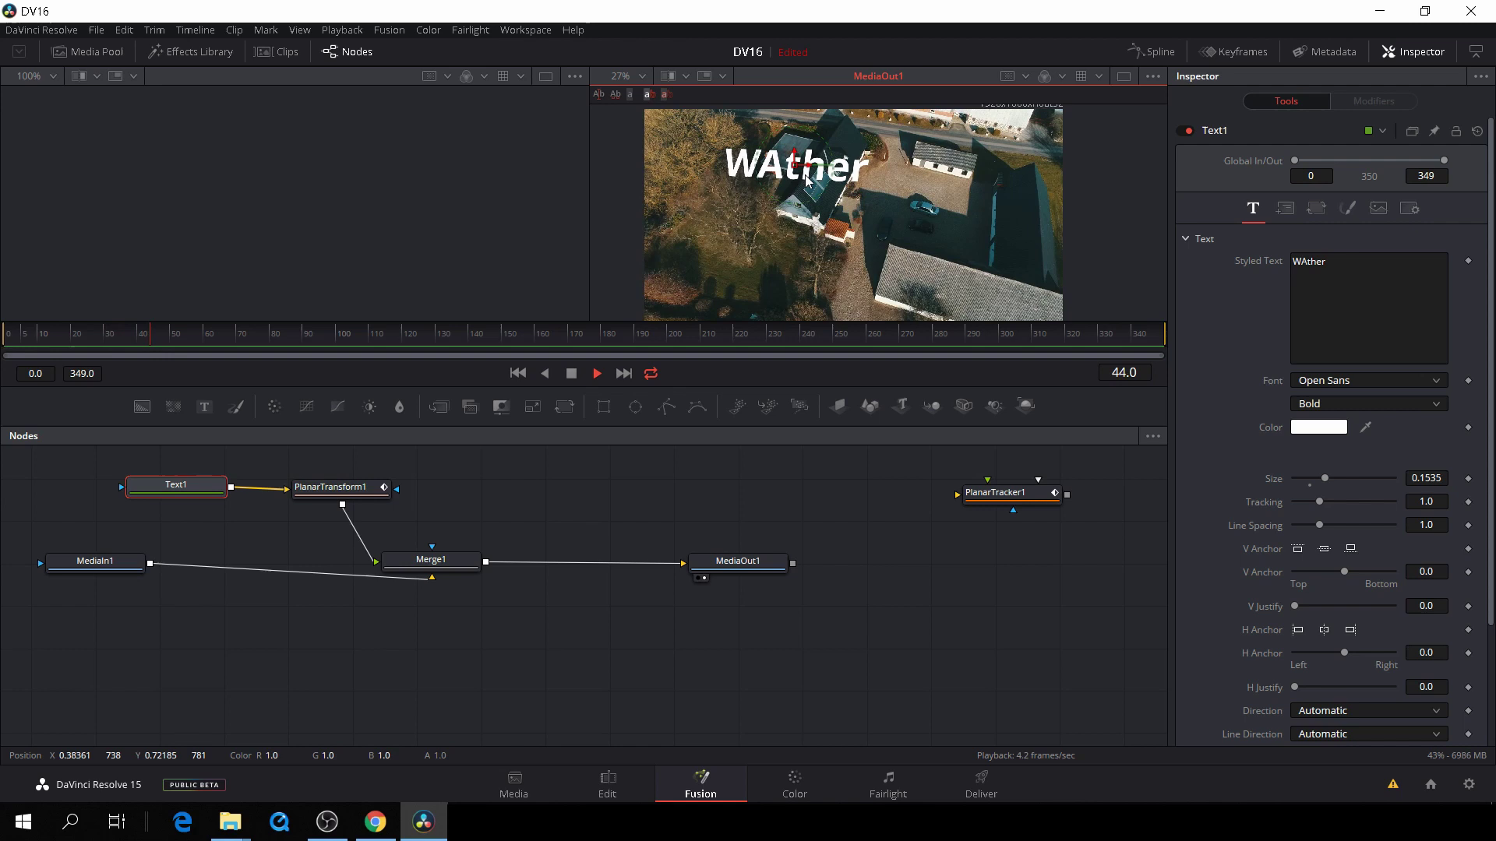
key("space")
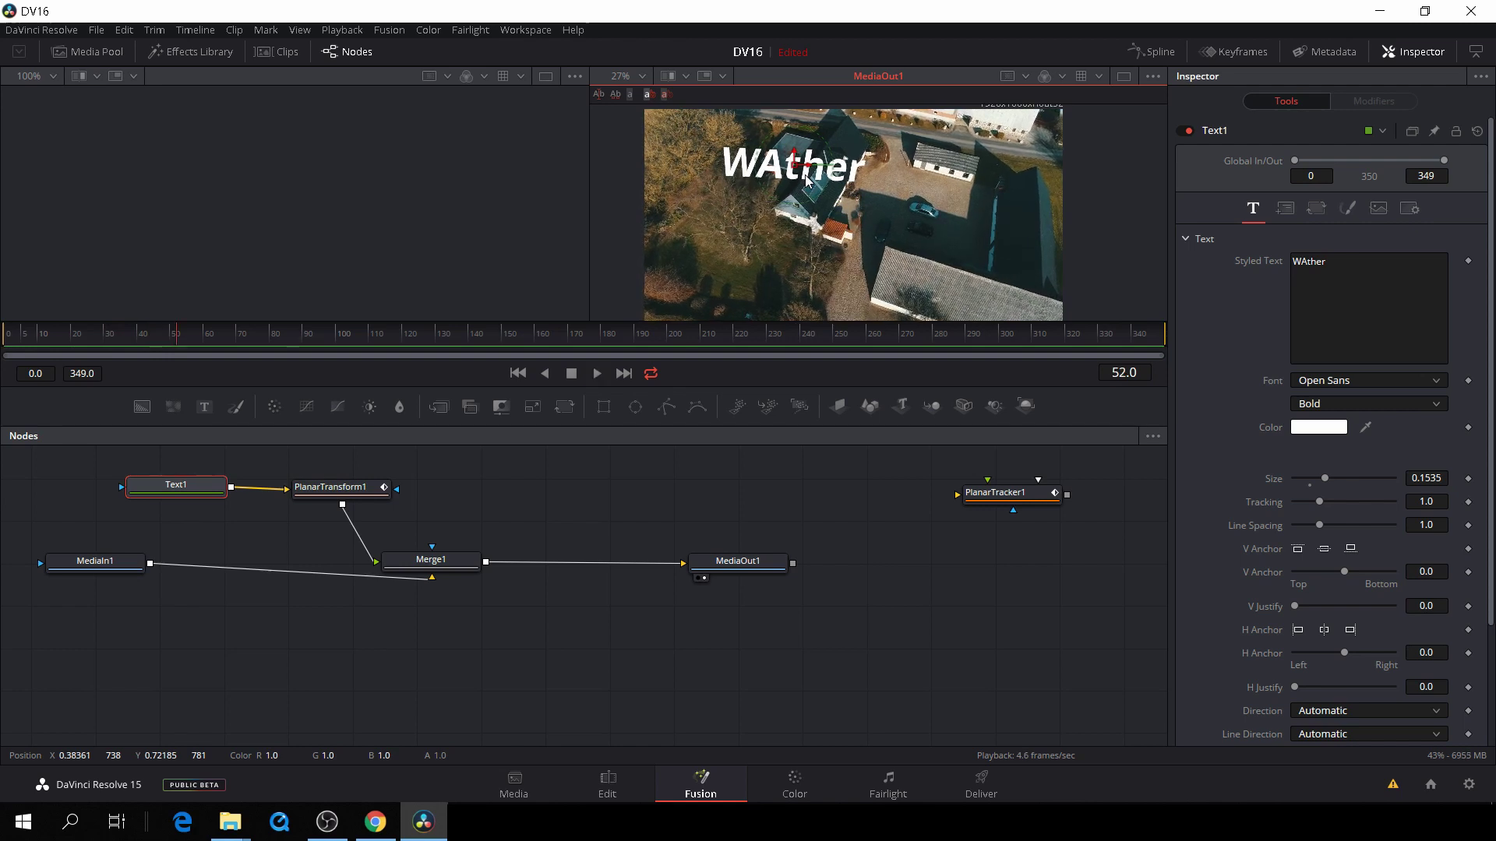
Step: Set shading element 1's appearance to Outline for the WAther text
left_click(1253, 216)
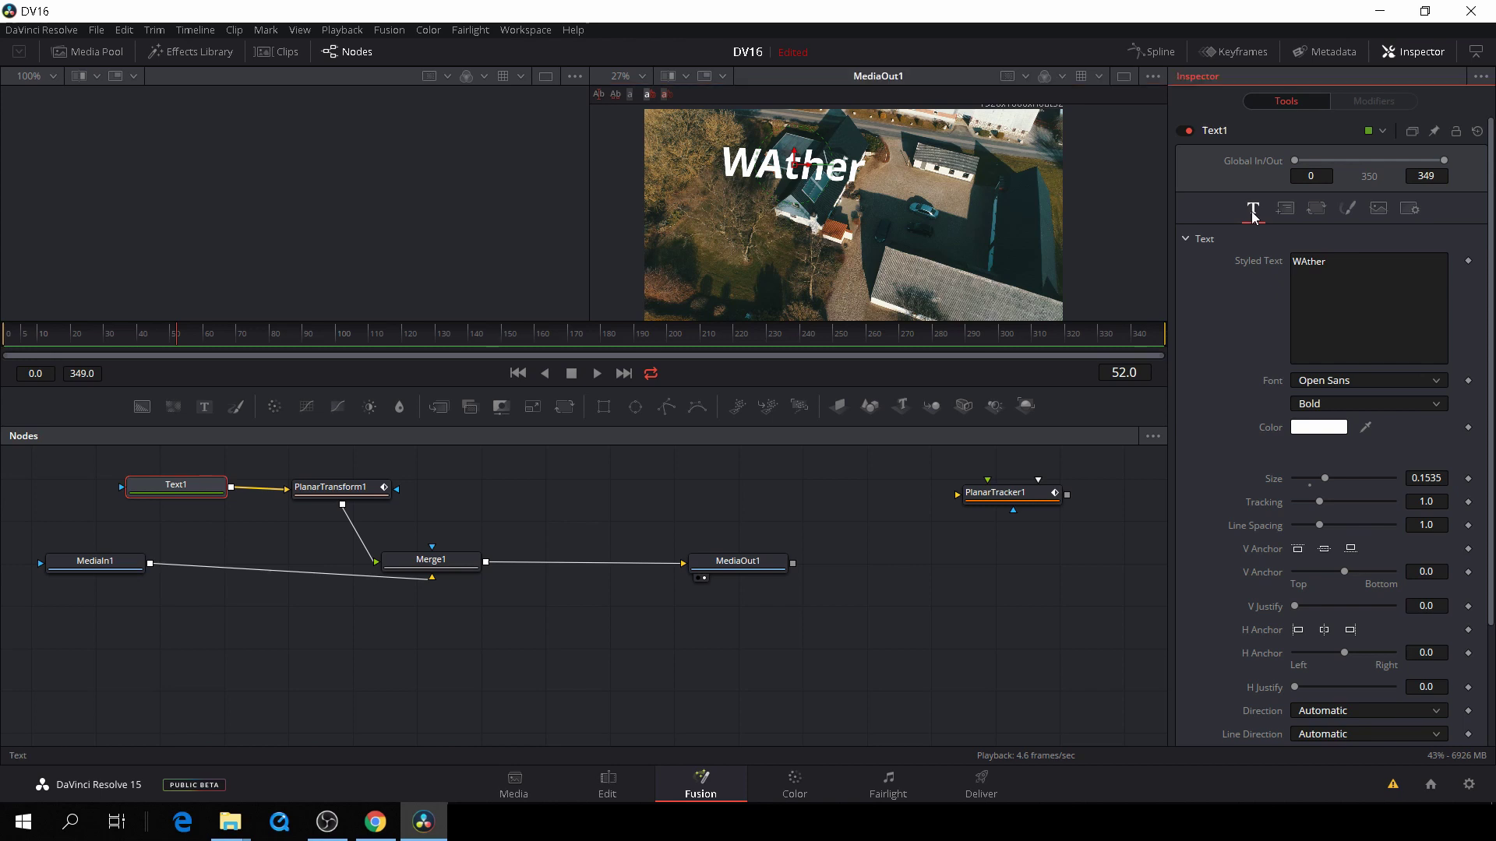
left_click(1347, 209)
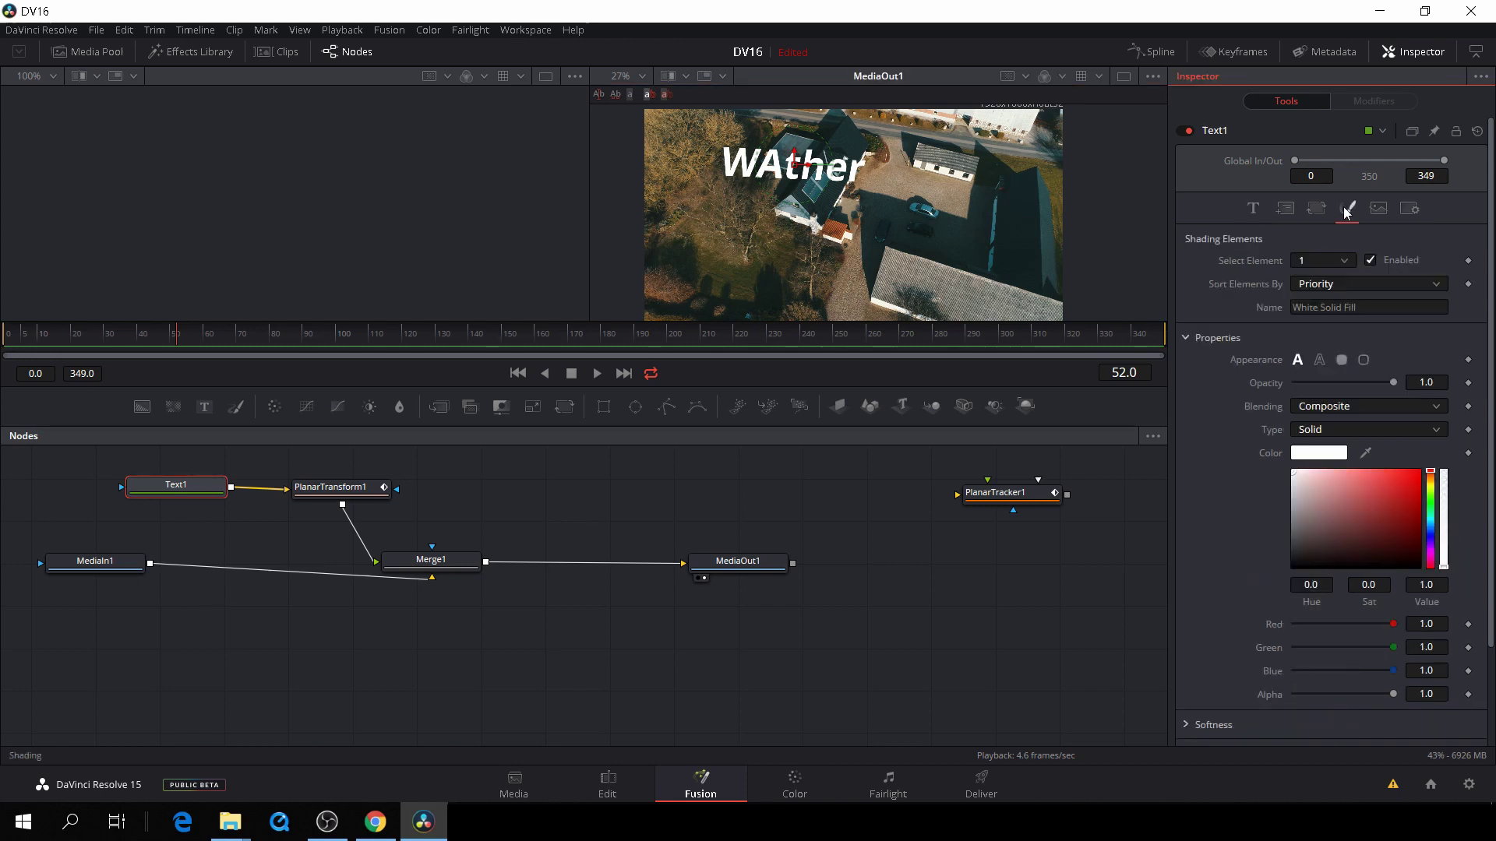
left_click(1319, 361)
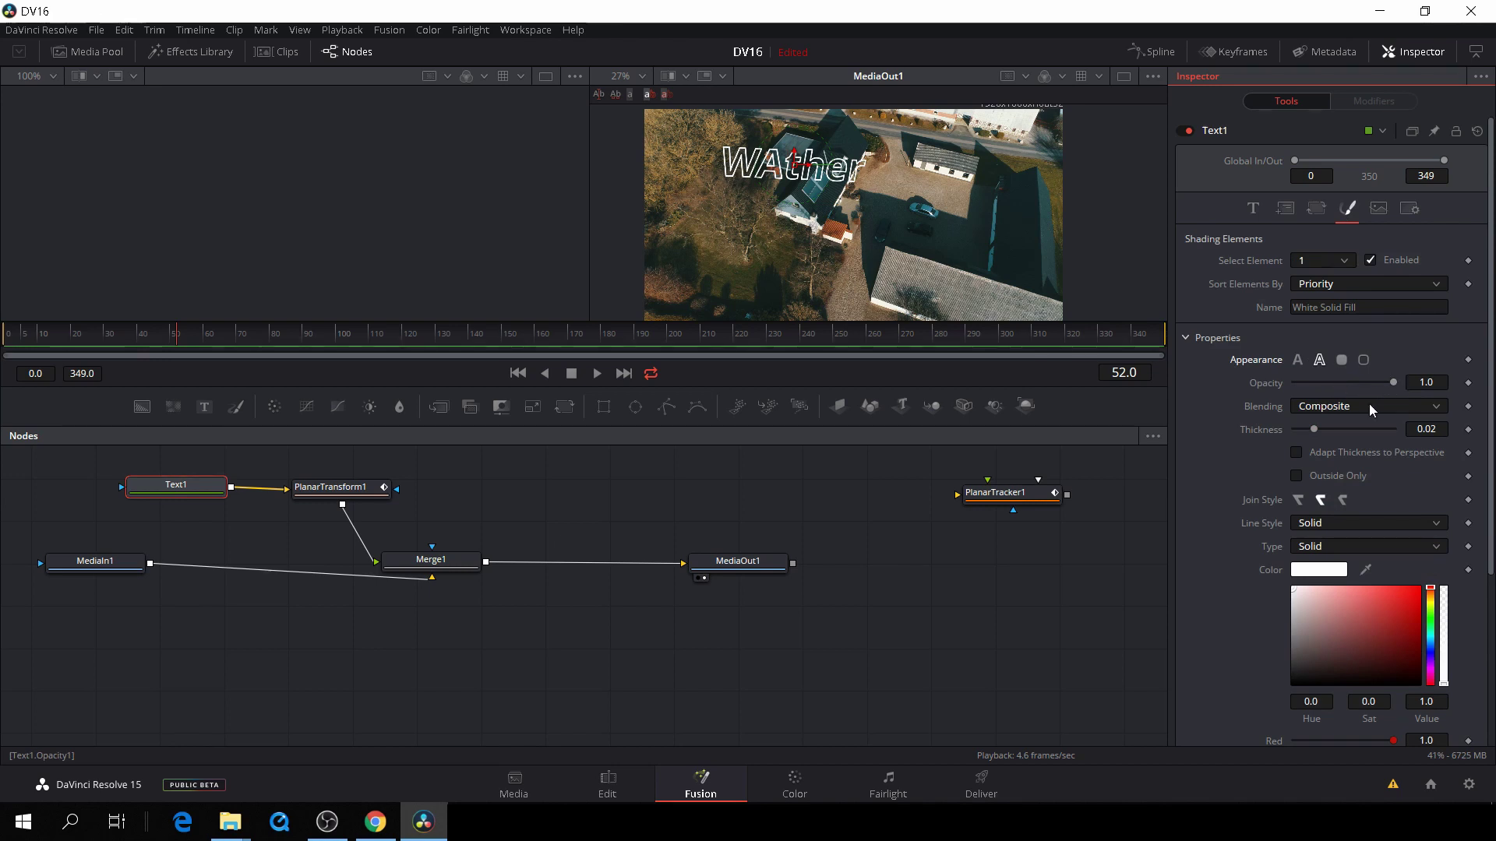
Step: Select shading element 3, Black Shadow, and enable it
left_click(1347, 263)
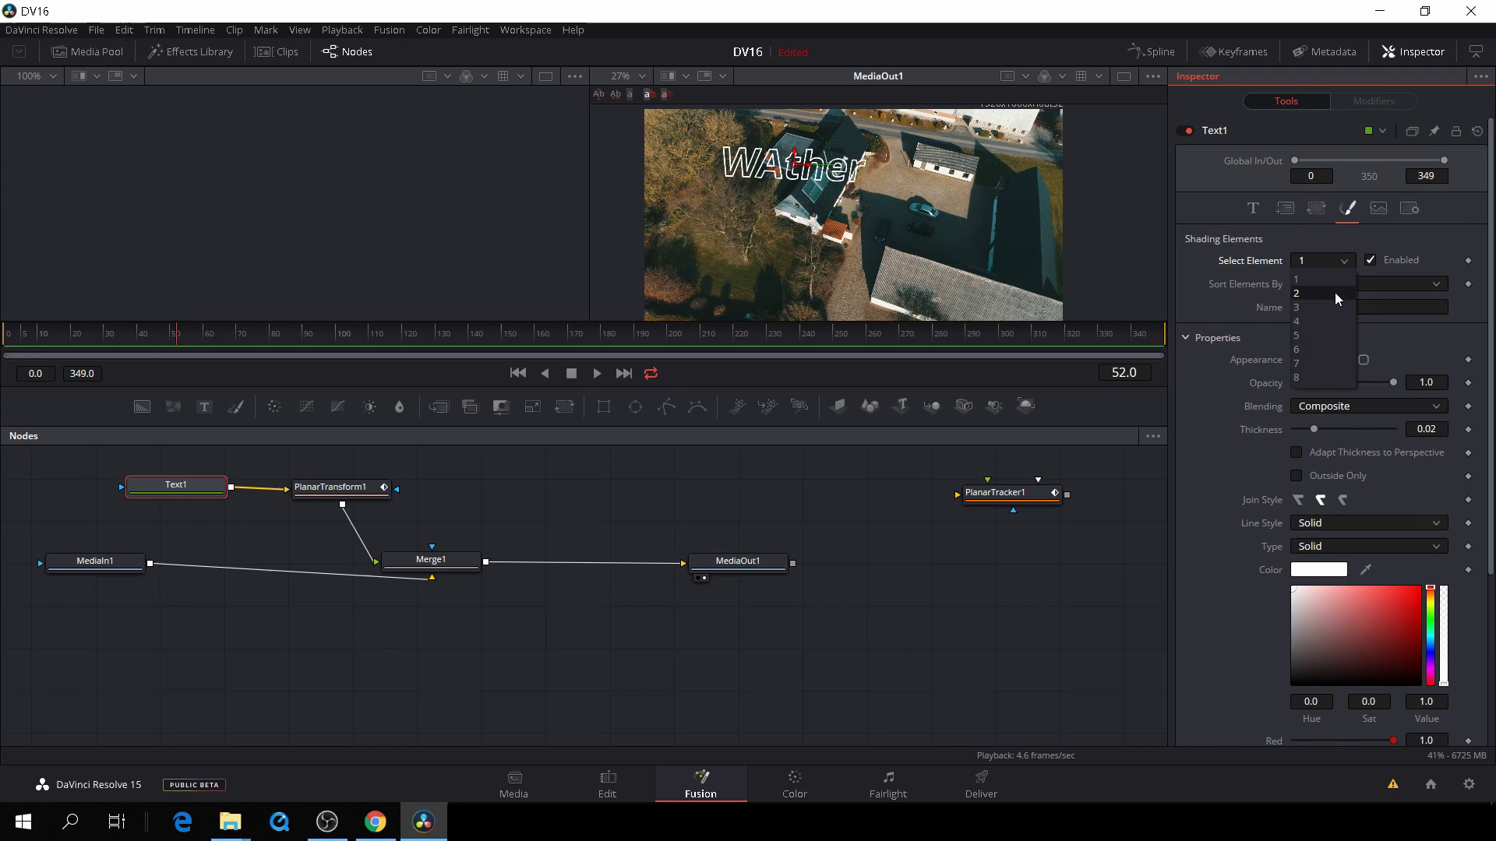
left_click(1334, 303)
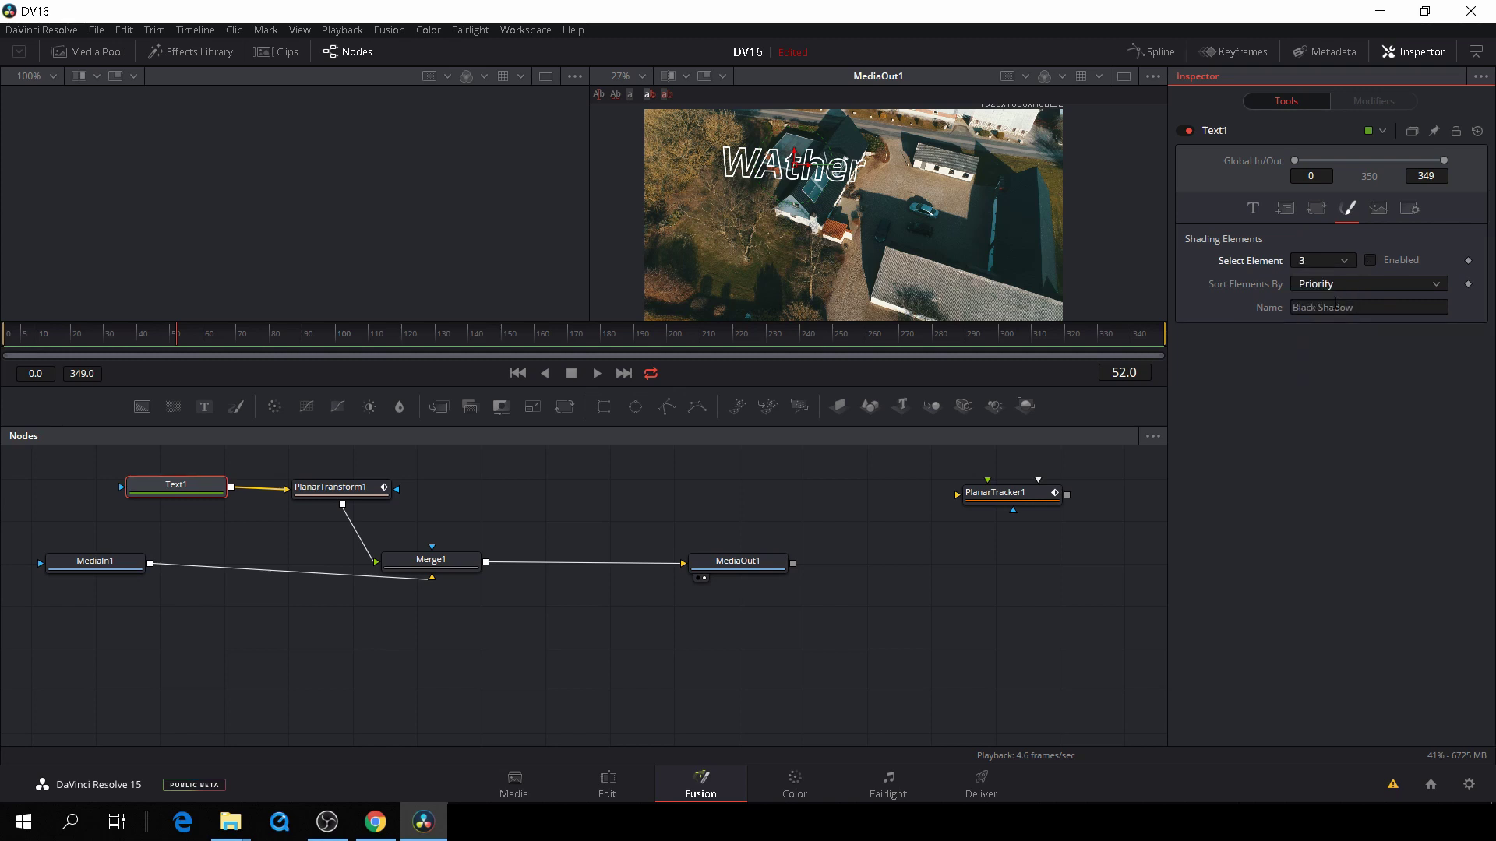
left_click(1369, 261)
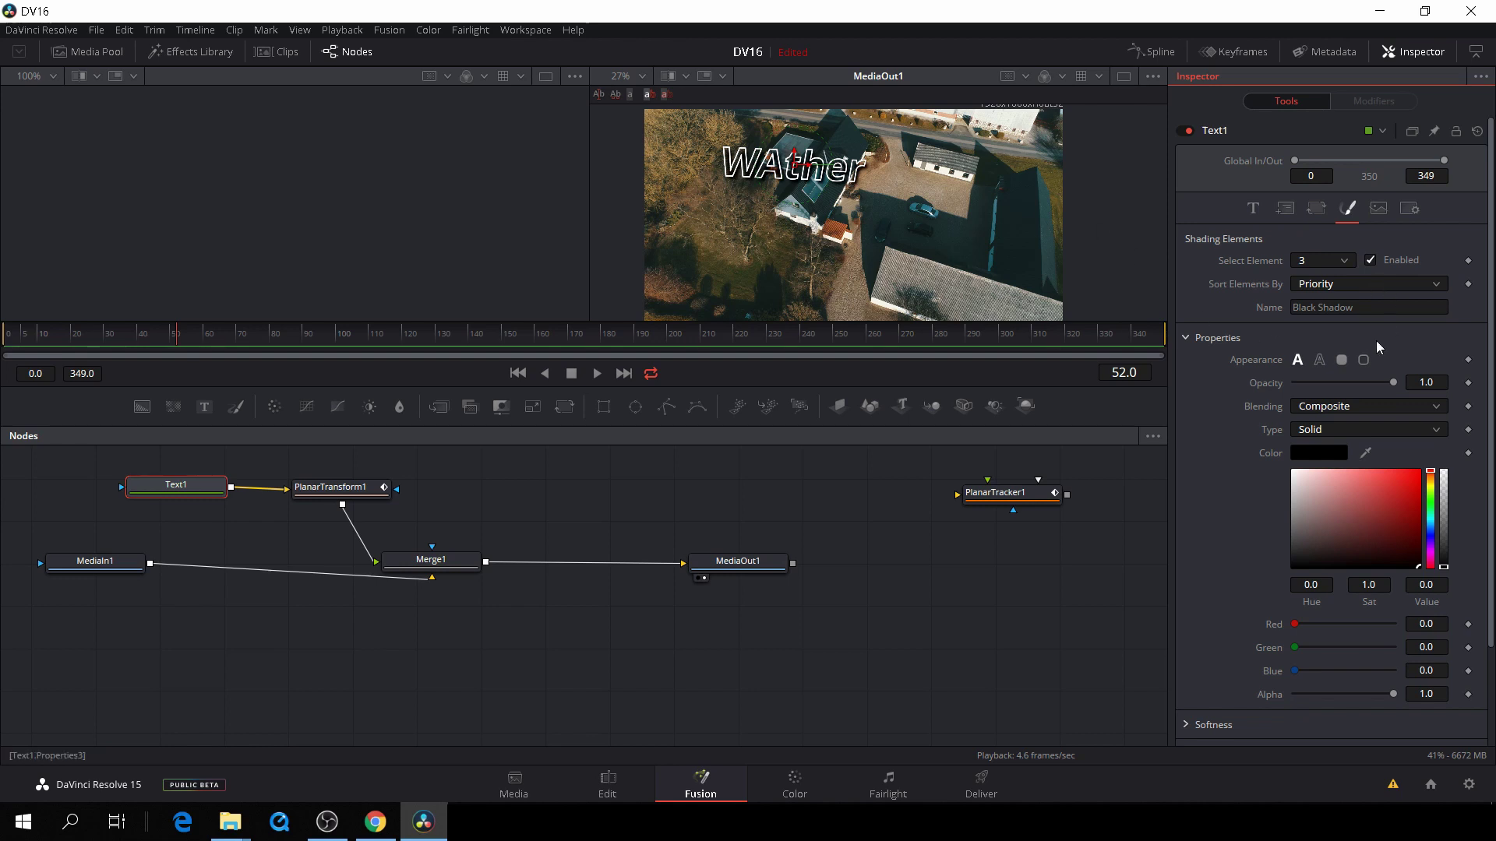
Step: Enable Motion Blur in Text1's Settings, at quality 2 and shutter angle 180.0
left_click(1407, 210)
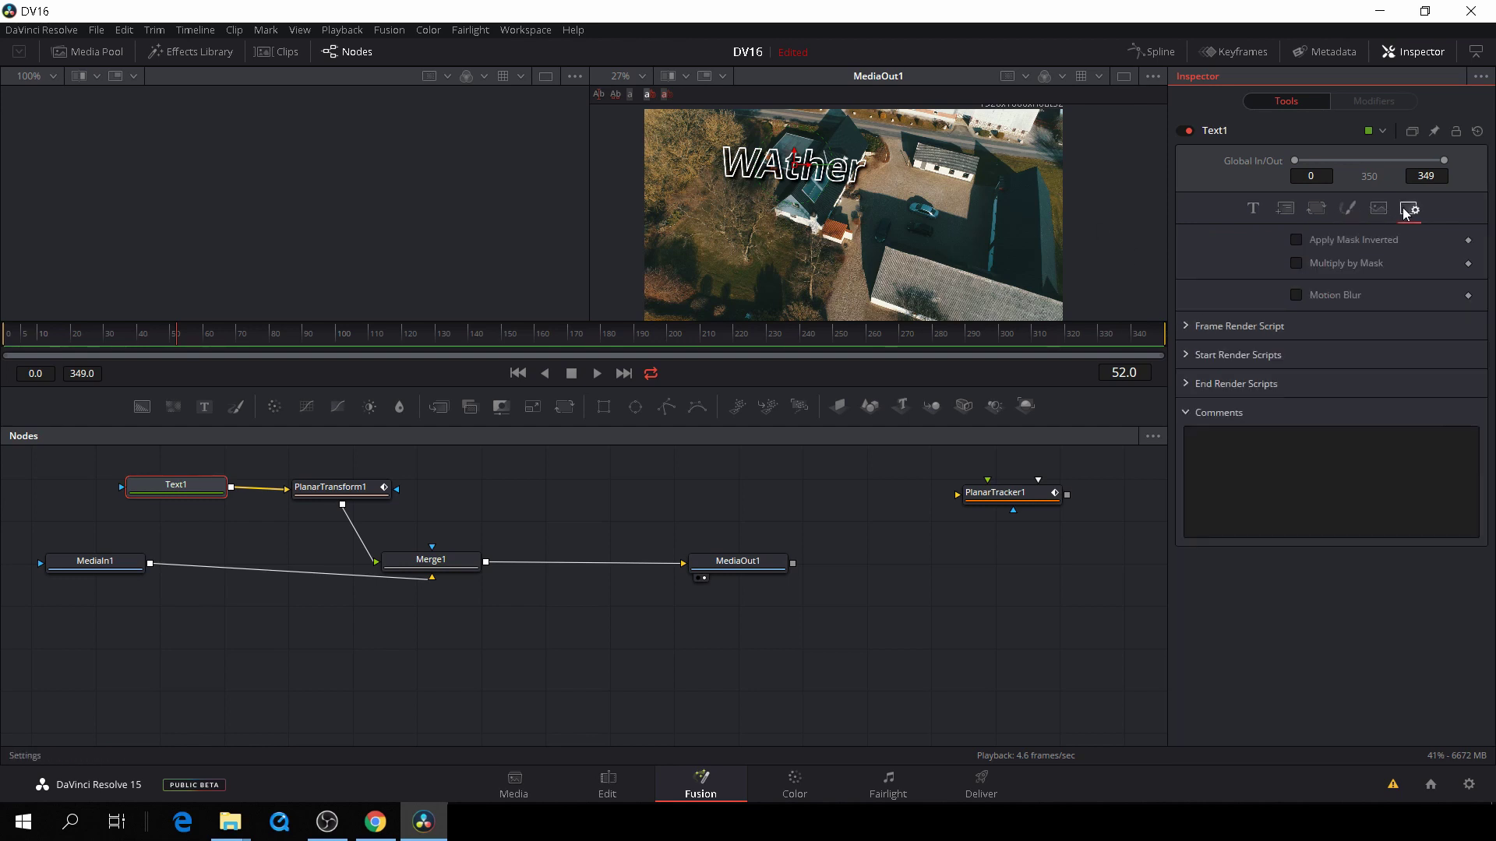
left_click(1294, 294)
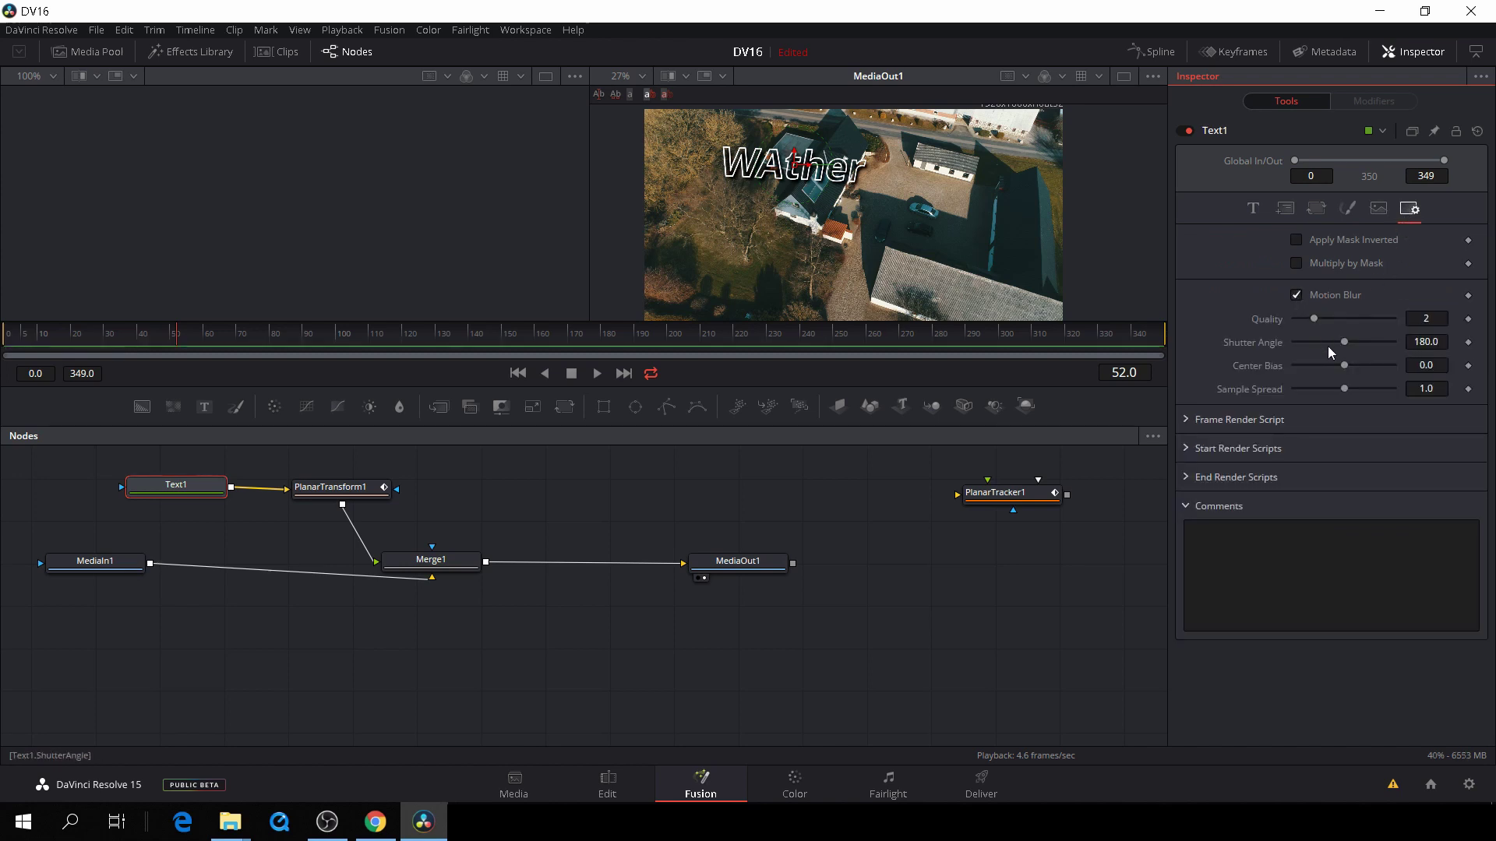